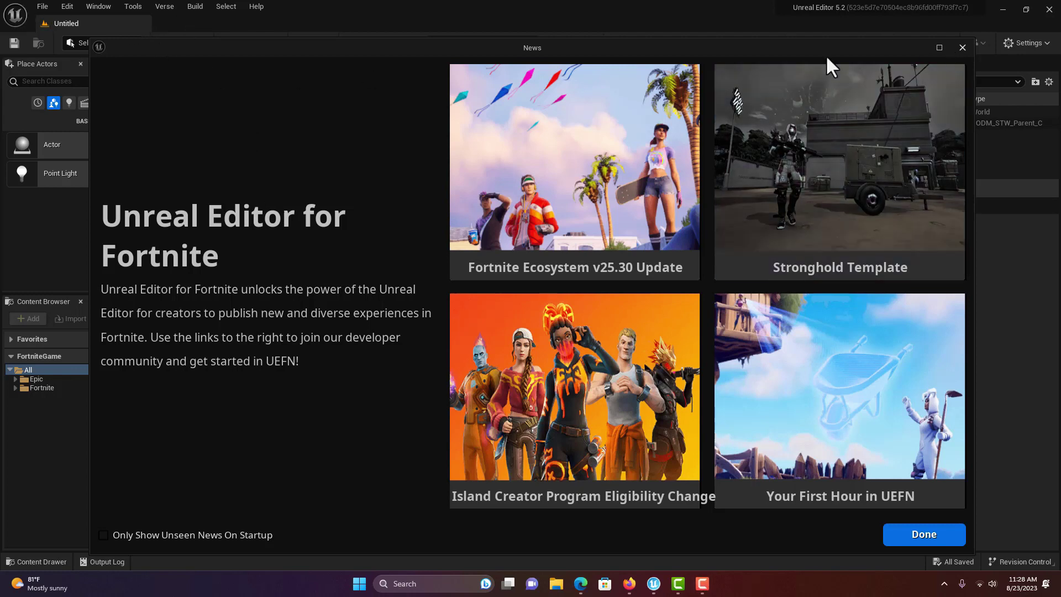
Step: Create a new project, MyProjectD, from the Blank island template
left_click_drag(408, 44, 386, 76)
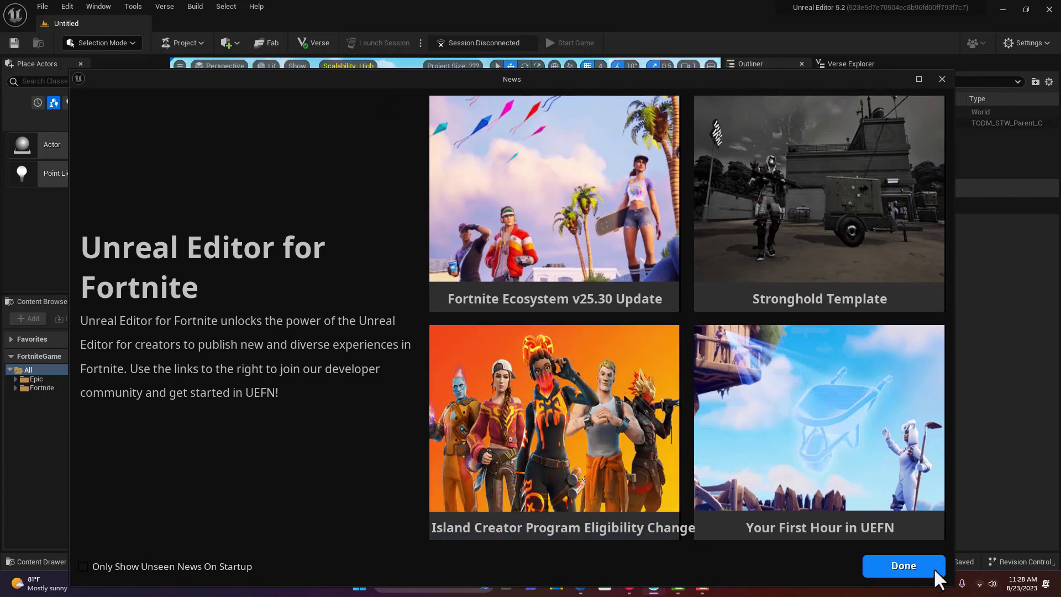
left_click(903, 566)
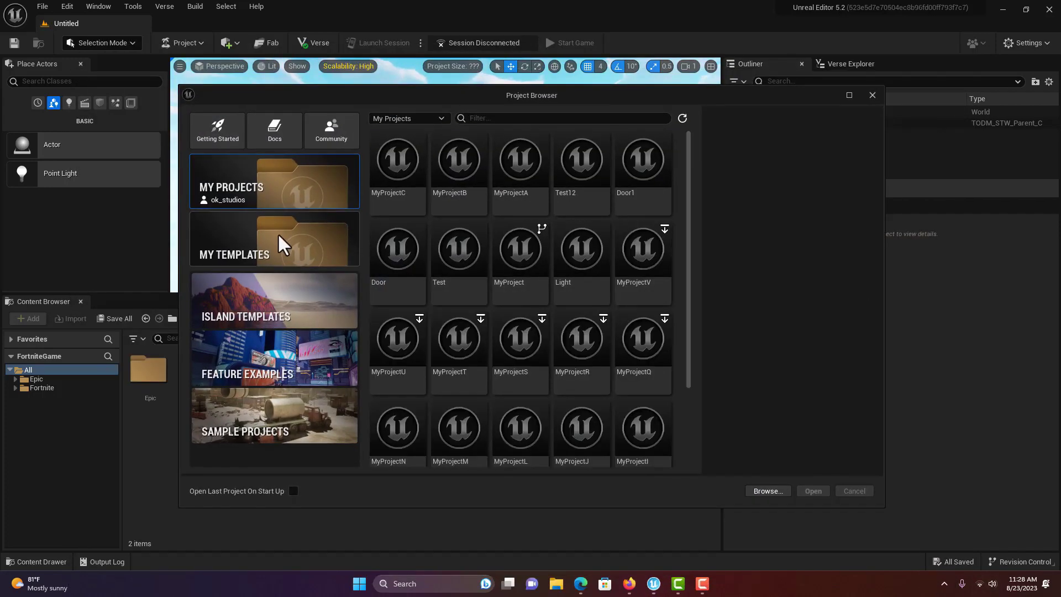
left_click(275, 310)
left_click(462, 177)
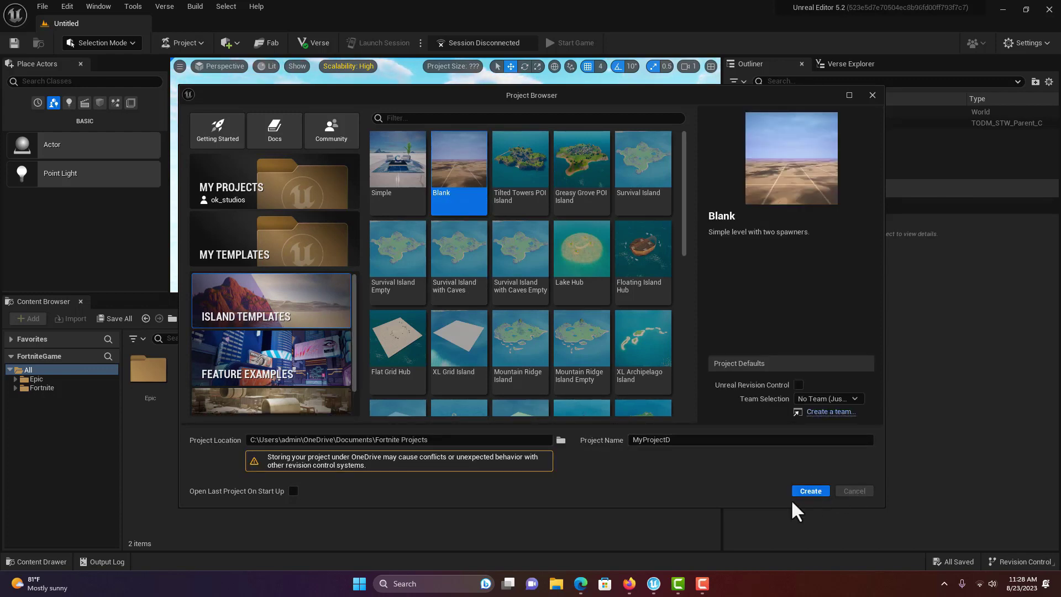
left_click(810, 491)
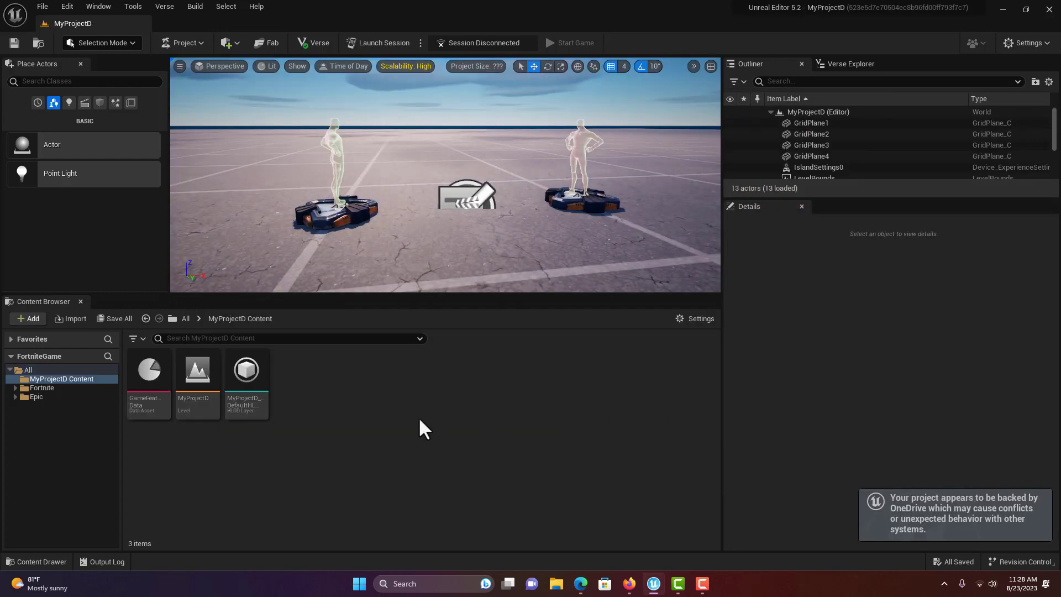
Step: Delete the right-hand spawn pad and search all content for 'door'
left_click(583, 206)
key("Delete")
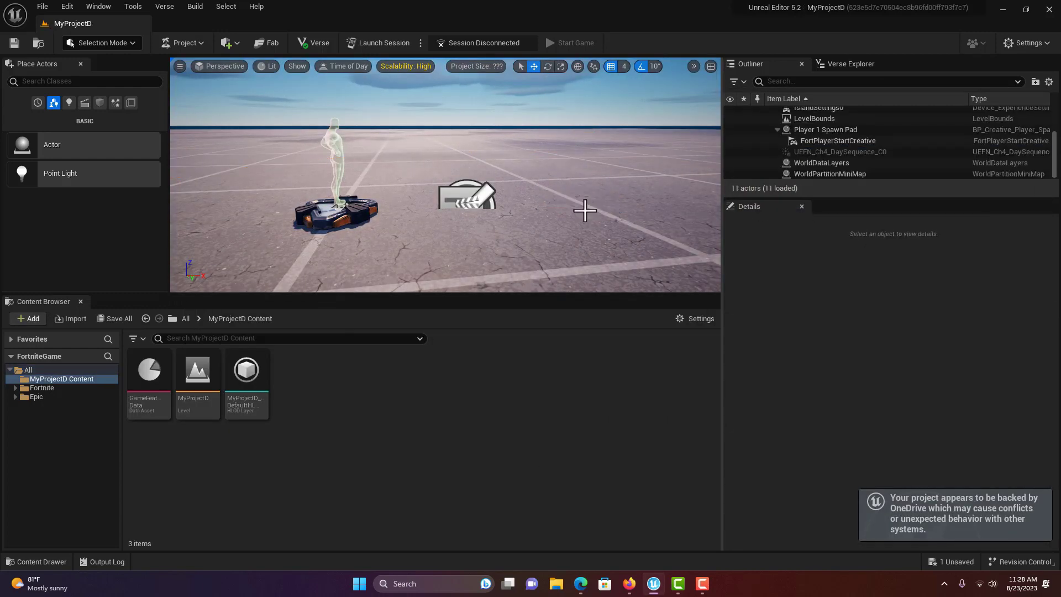
left_click(63, 370)
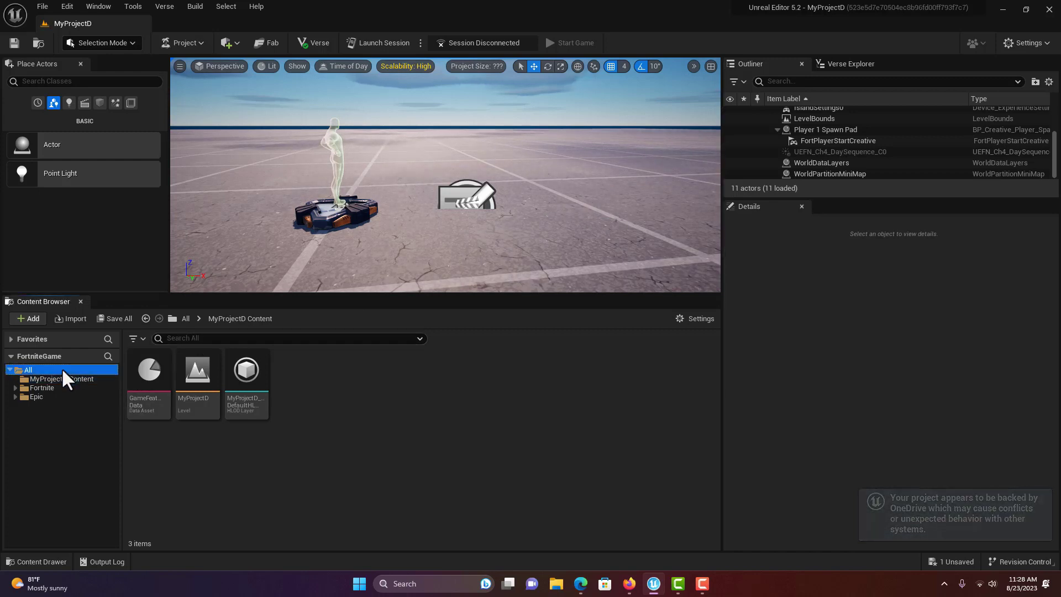
left_click(193, 340)
type("doo")
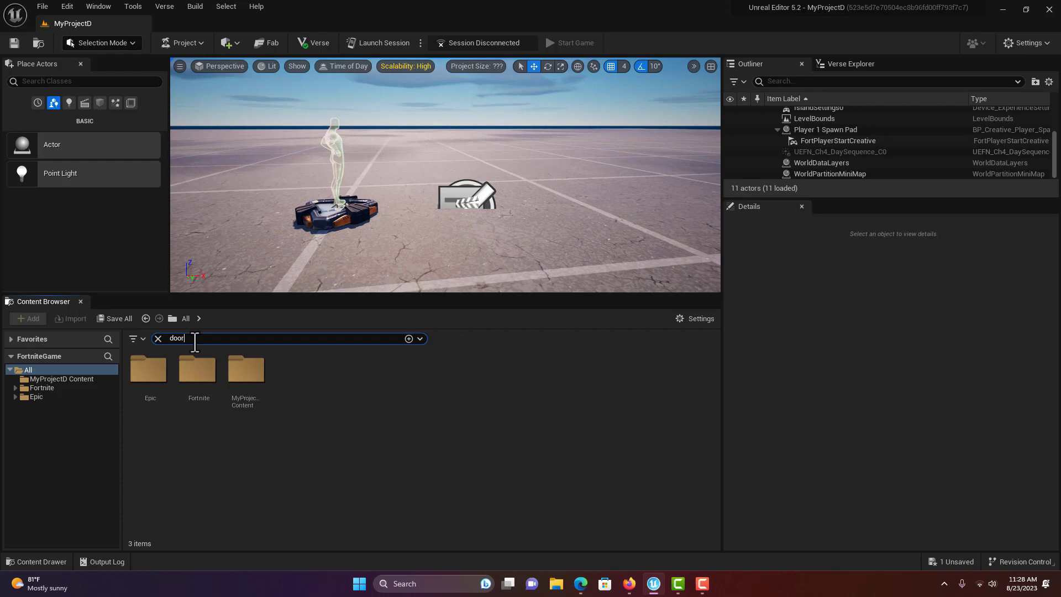
type("r")
Step: Place an Agency DoorFrame Cntr door frame in the level and launch a session
left_click_drag(367, 384, 456, 229)
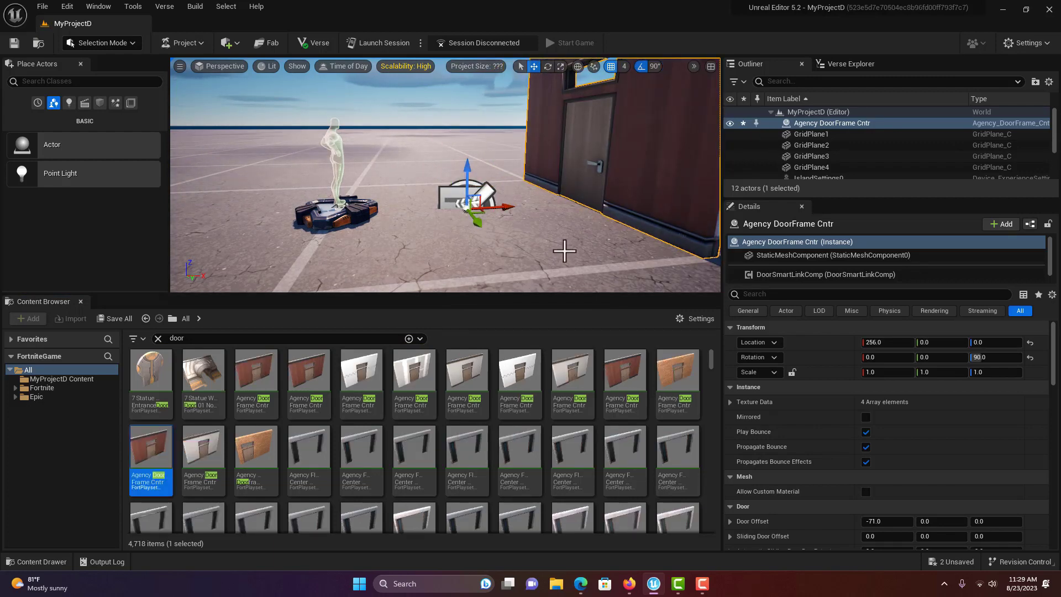
right_click_drag(569, 249, 573, 149)
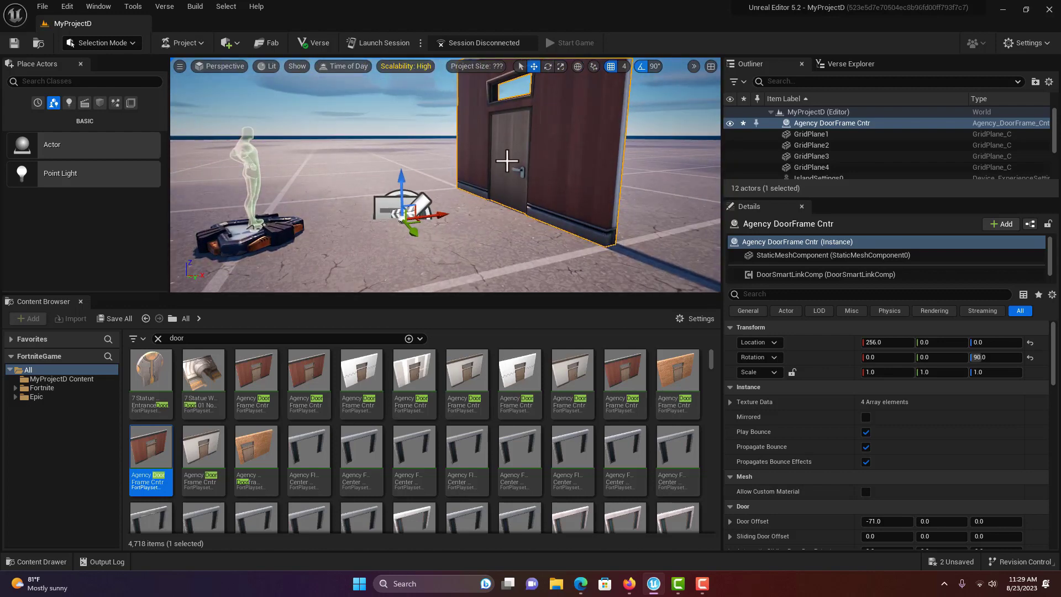
left_click(403, 41)
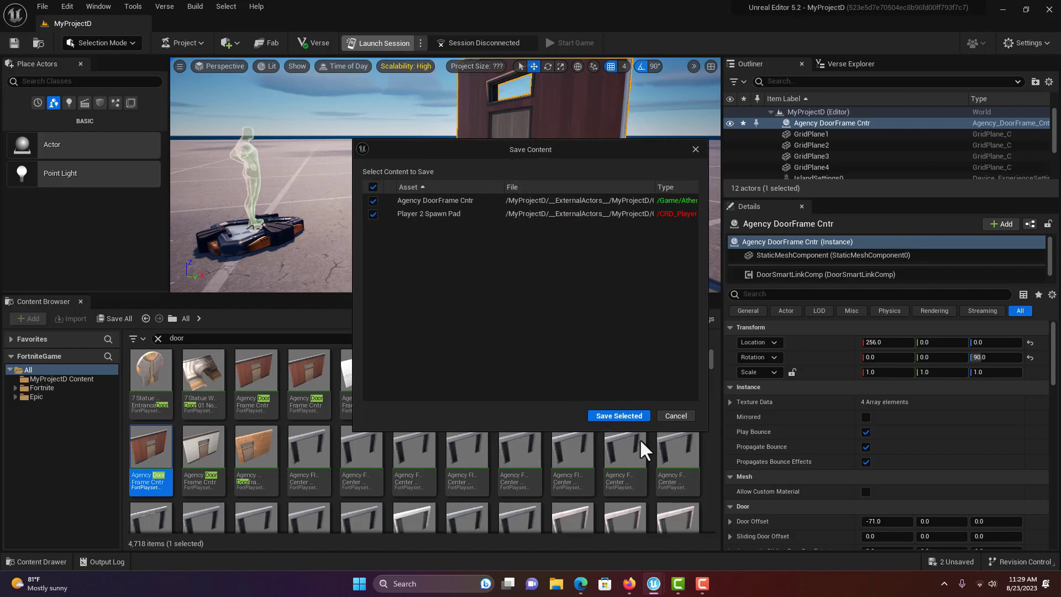
Step: Save the selected level content so the live session can load
left_click(627, 417)
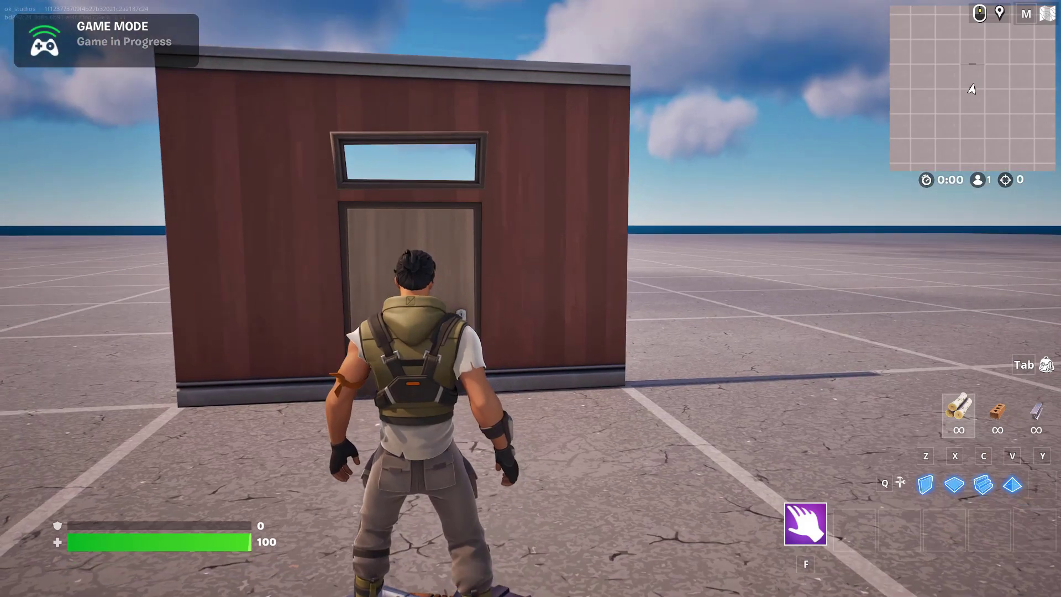
Step: Walk up to the door, open it, pass through, and close it again
key("Escape")
key("Escape")
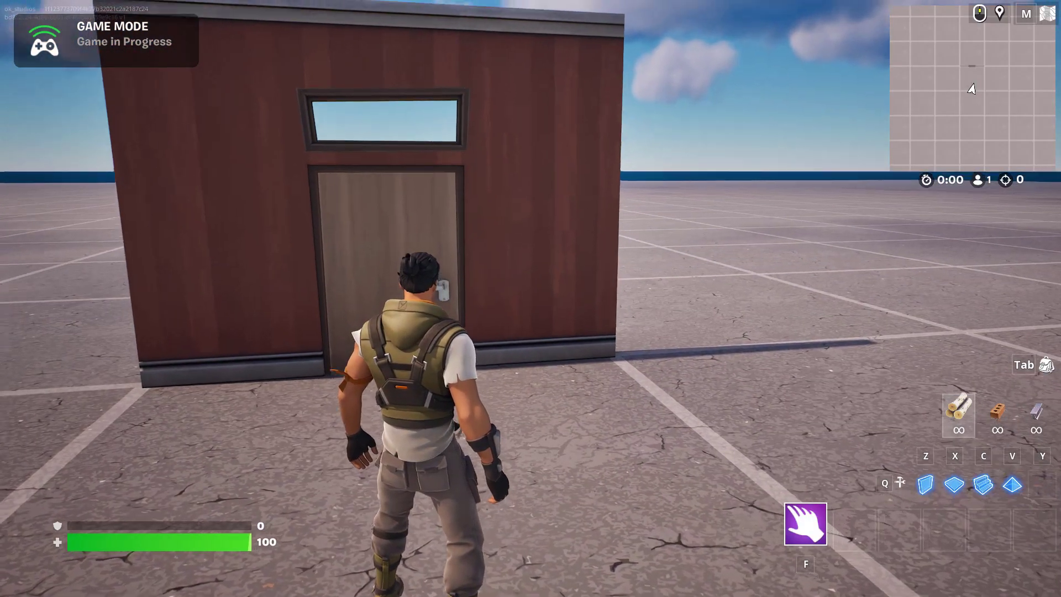
key("w")
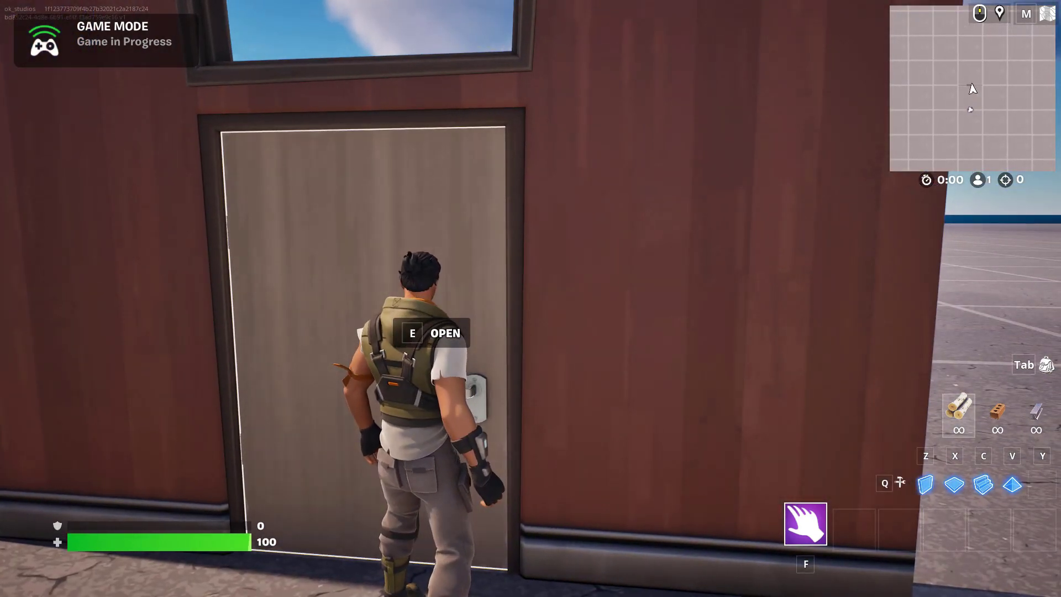
key("e")
key("w")
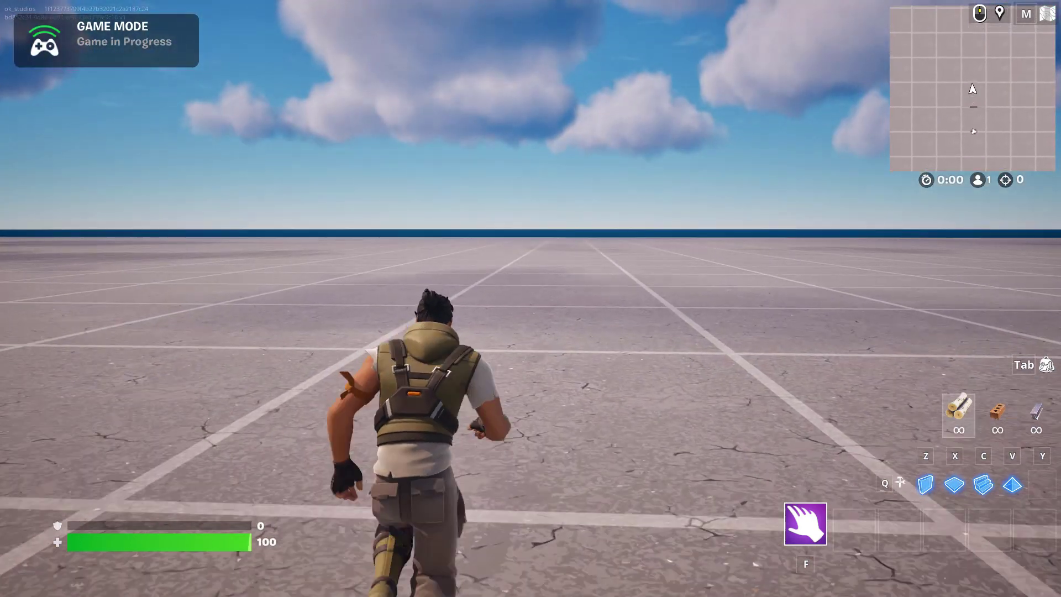
key("w")
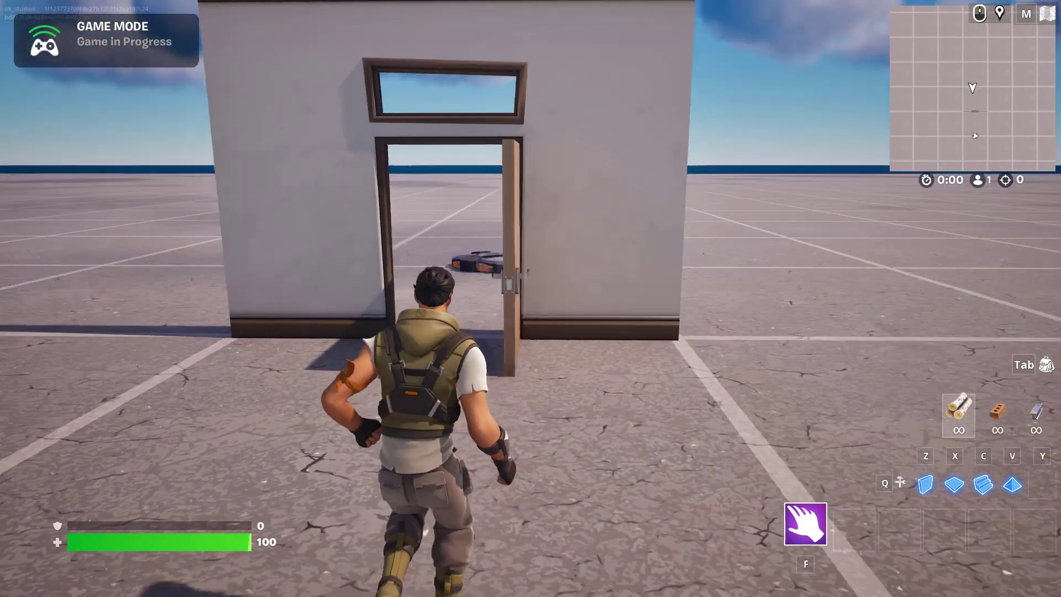
key("w")
key("e")
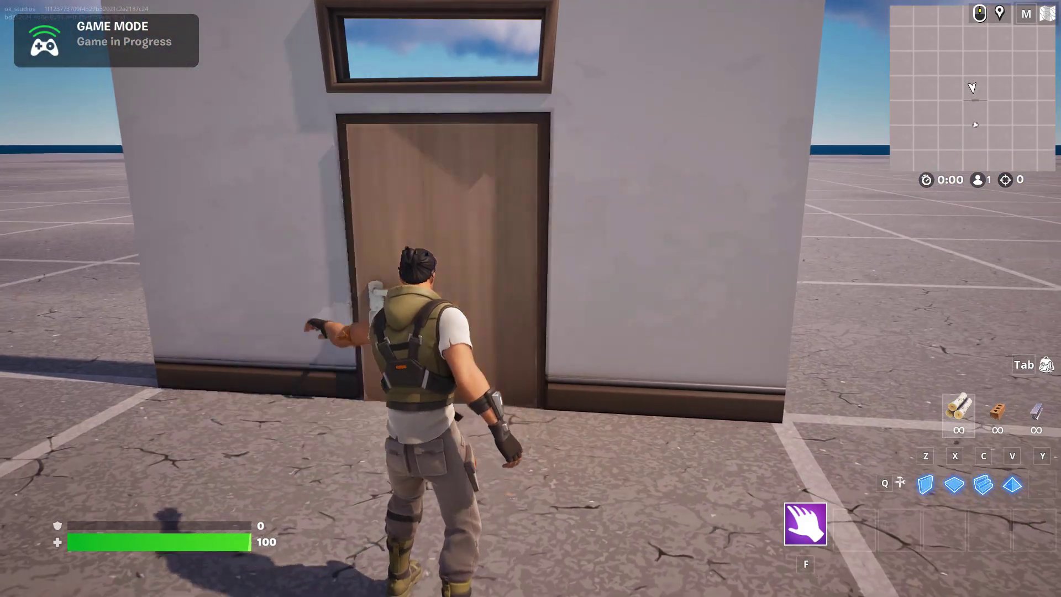
Step: Open and close the door several more times passing through, then return to the editor
key("e")
key("w")
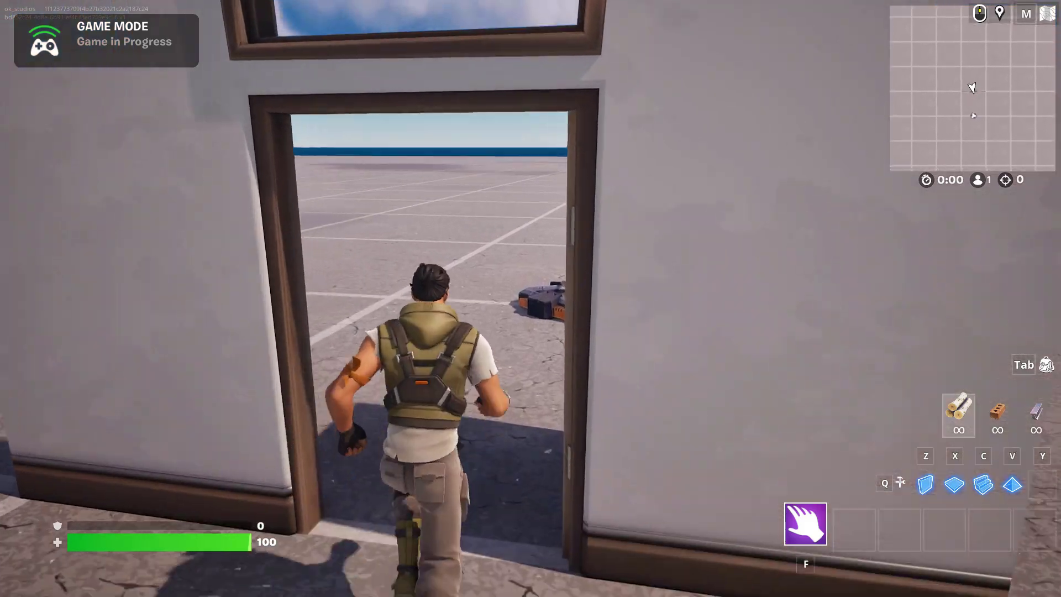
key("w")
key("w")
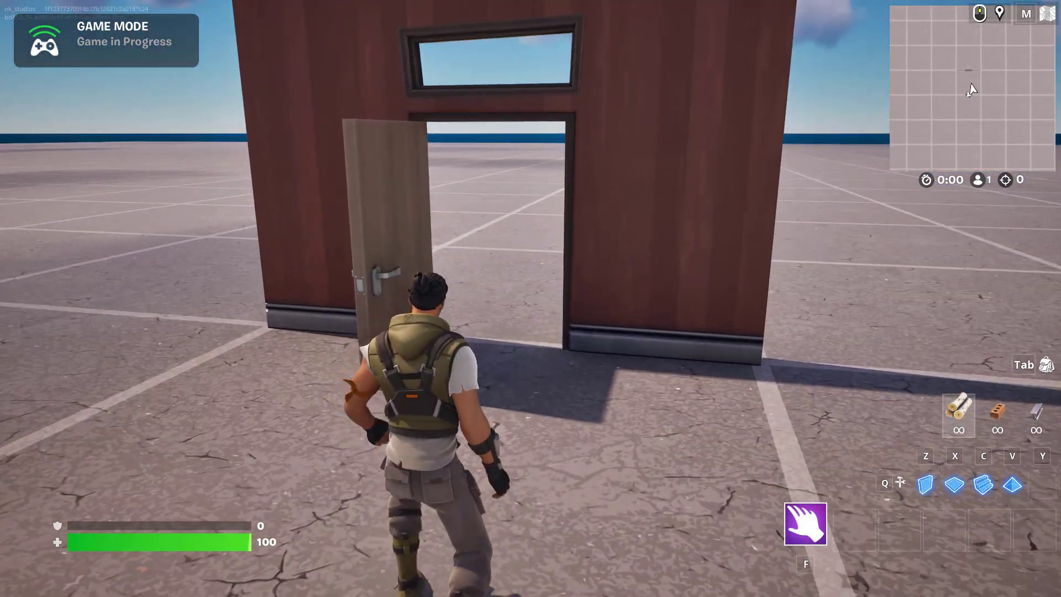
key("w")
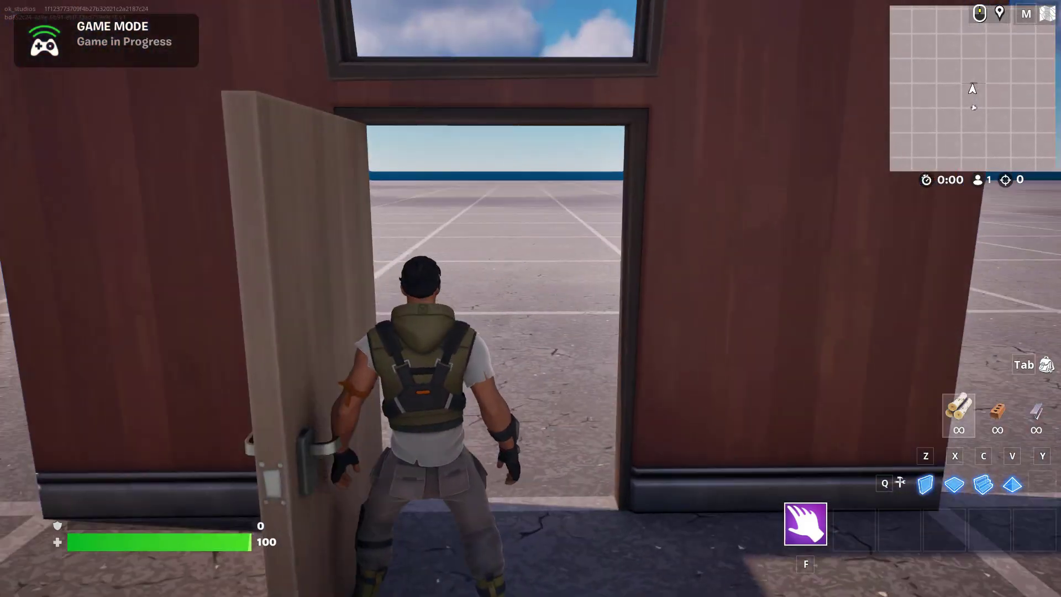
key("w")
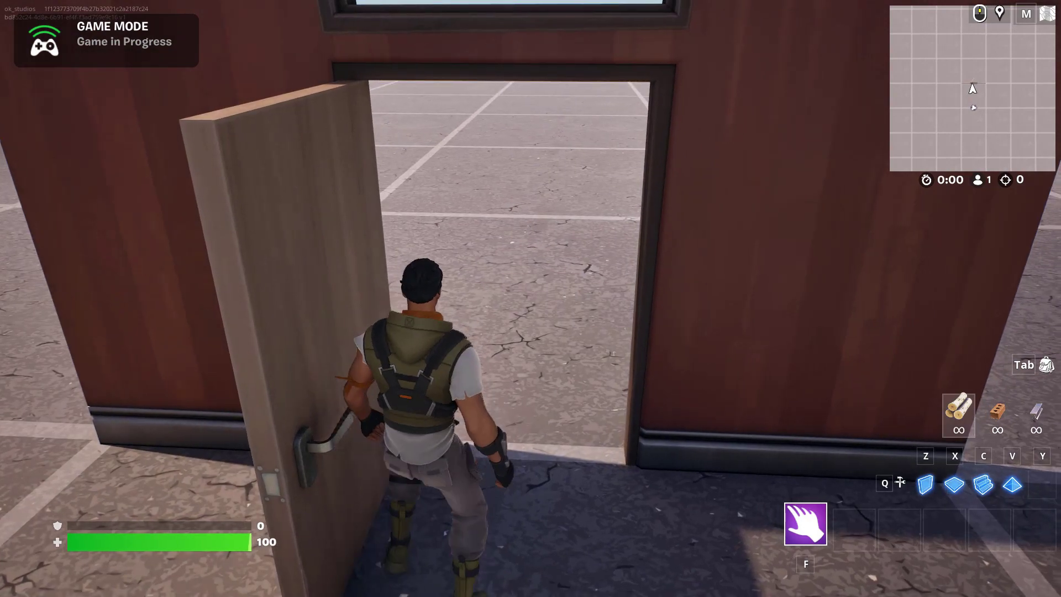
key("w")
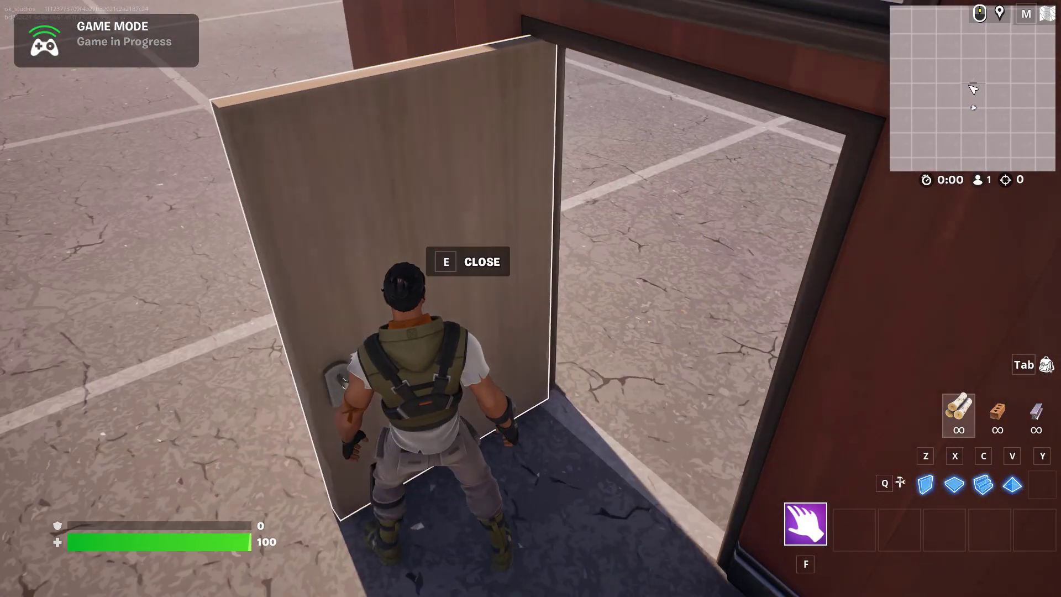
key("e")
key("w")
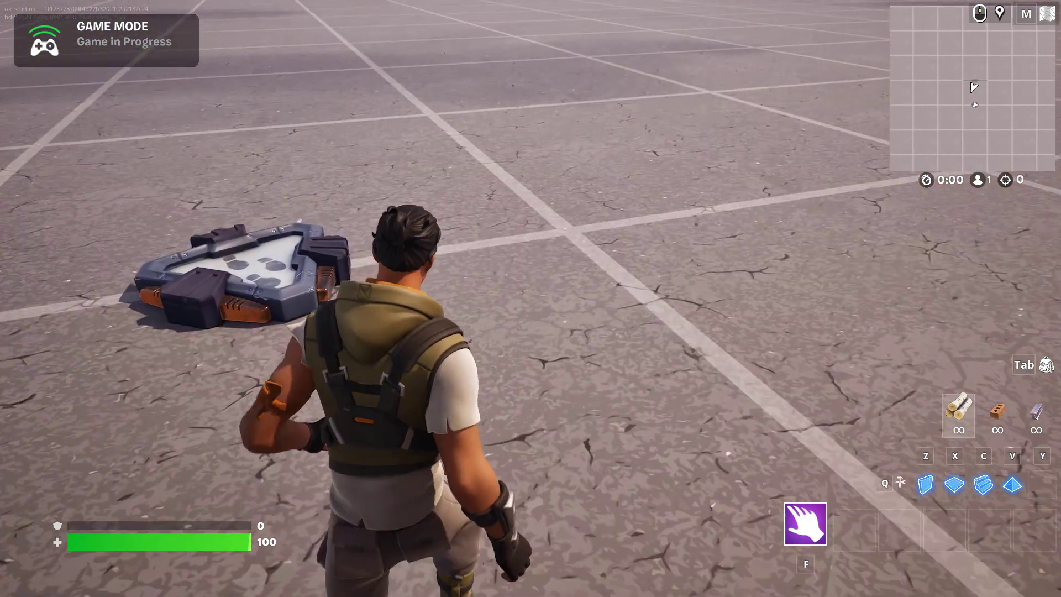
key("e")
key("w")
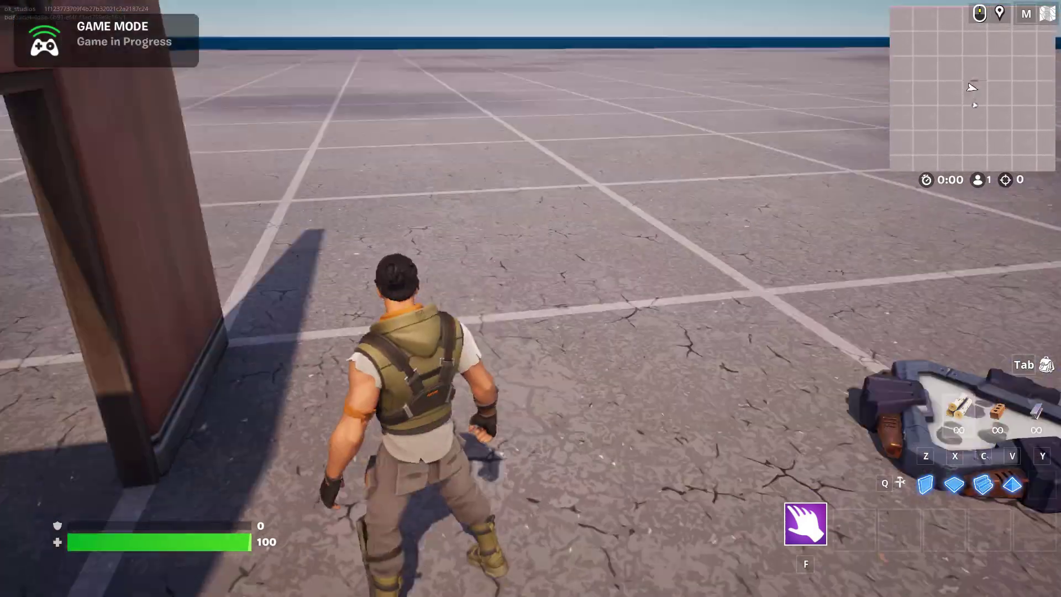
key("w")
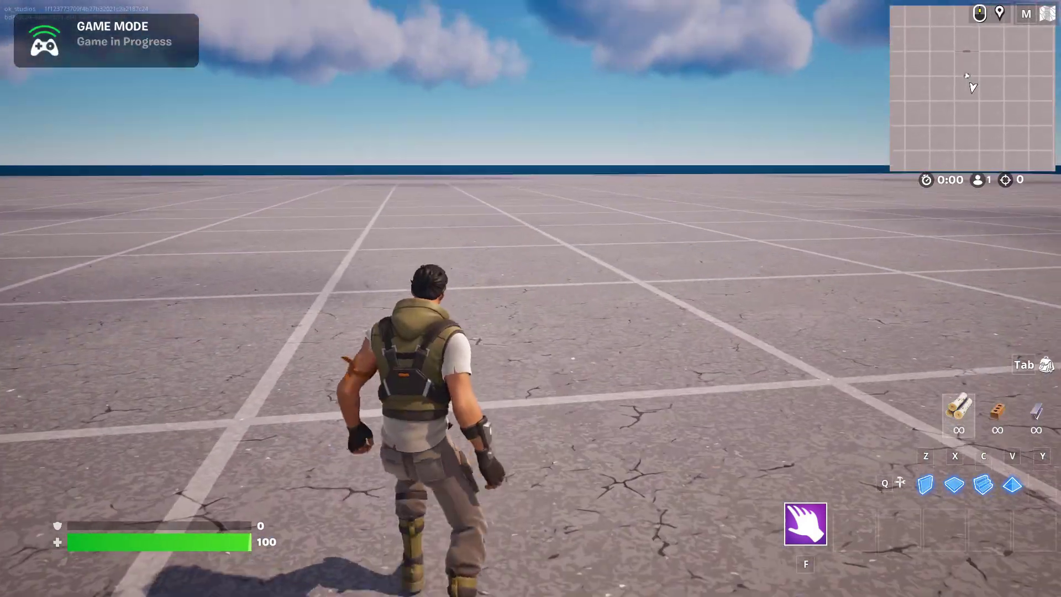
key("Escape")
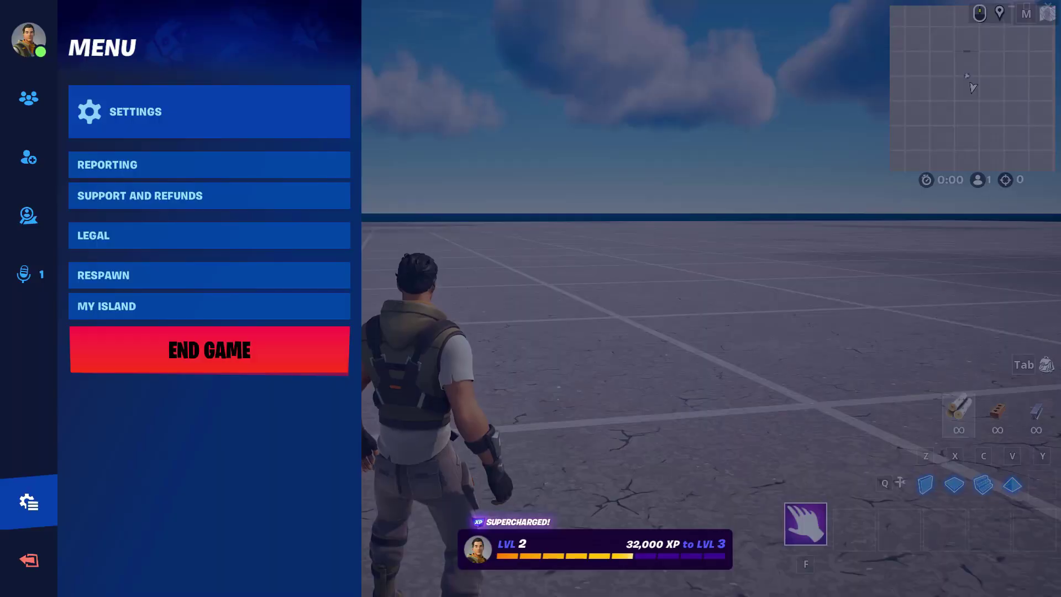
left_click(1008, 6)
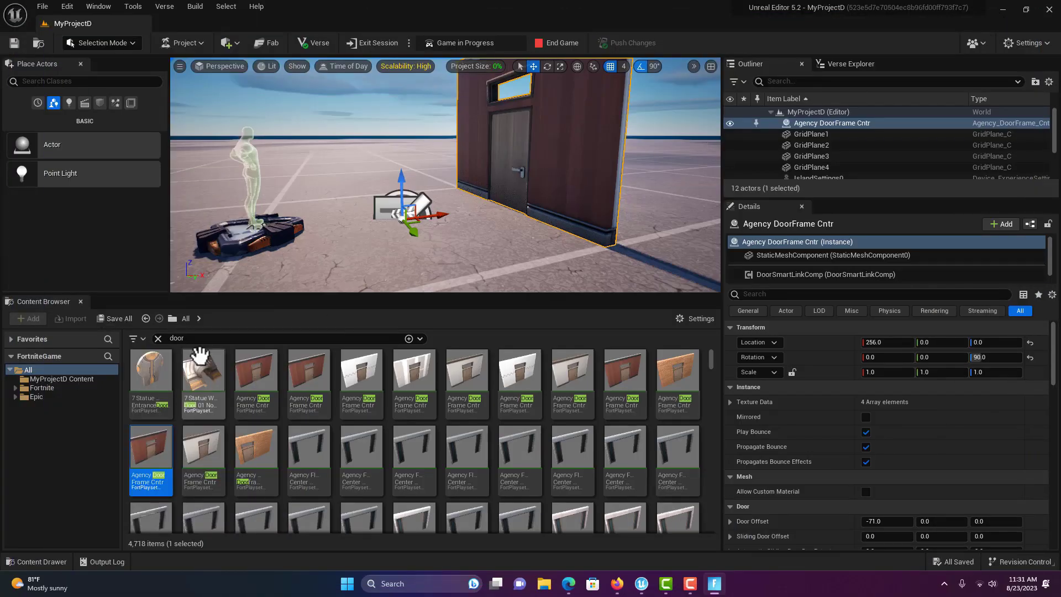
Step: Search for 'lock' and place a Lock Device up against the door wall
left_click(202, 341)
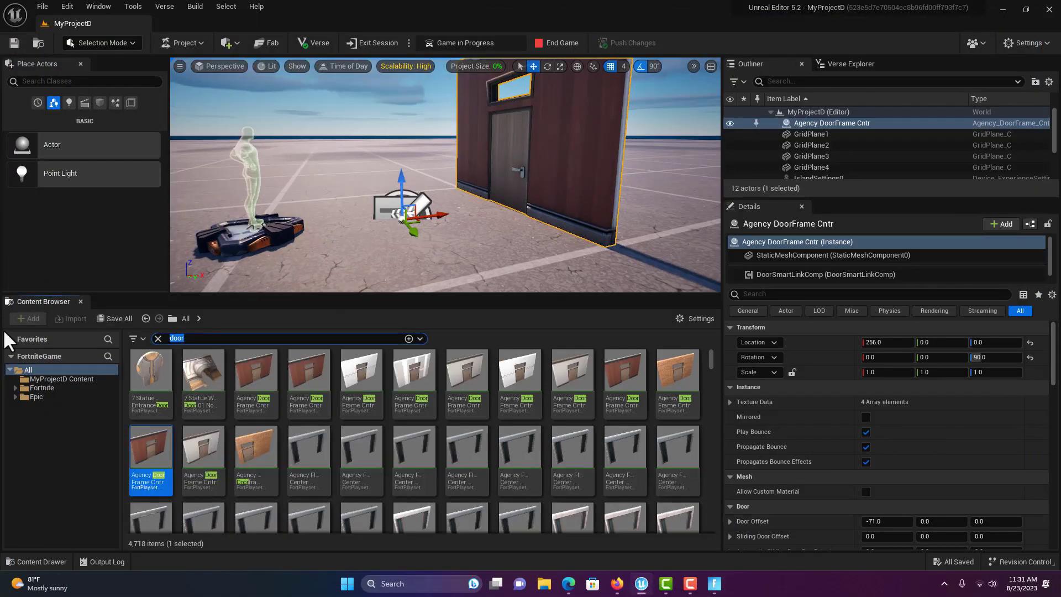
key("BackSpace")
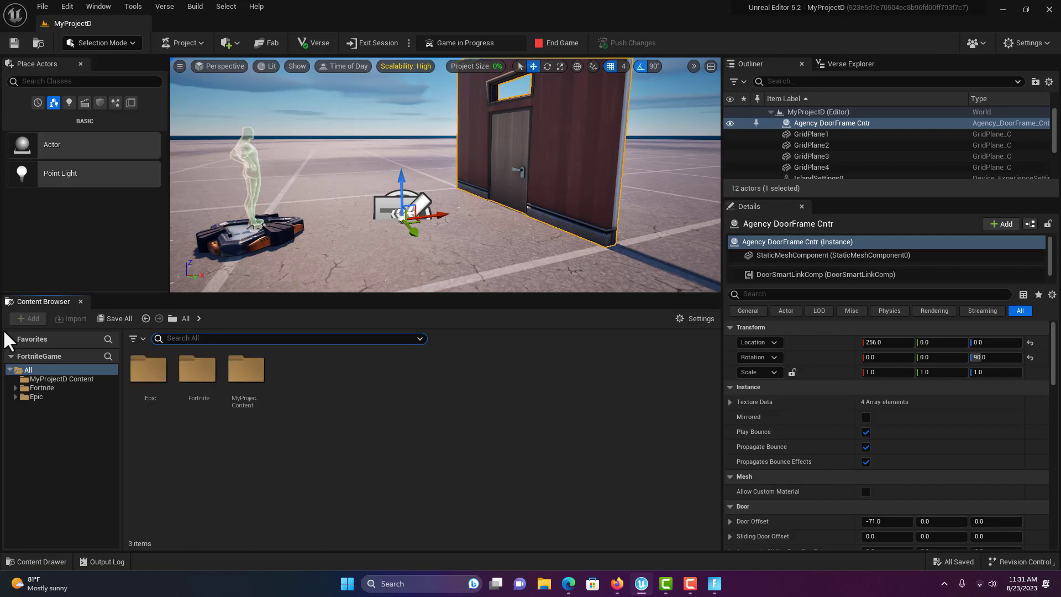
type("lock")
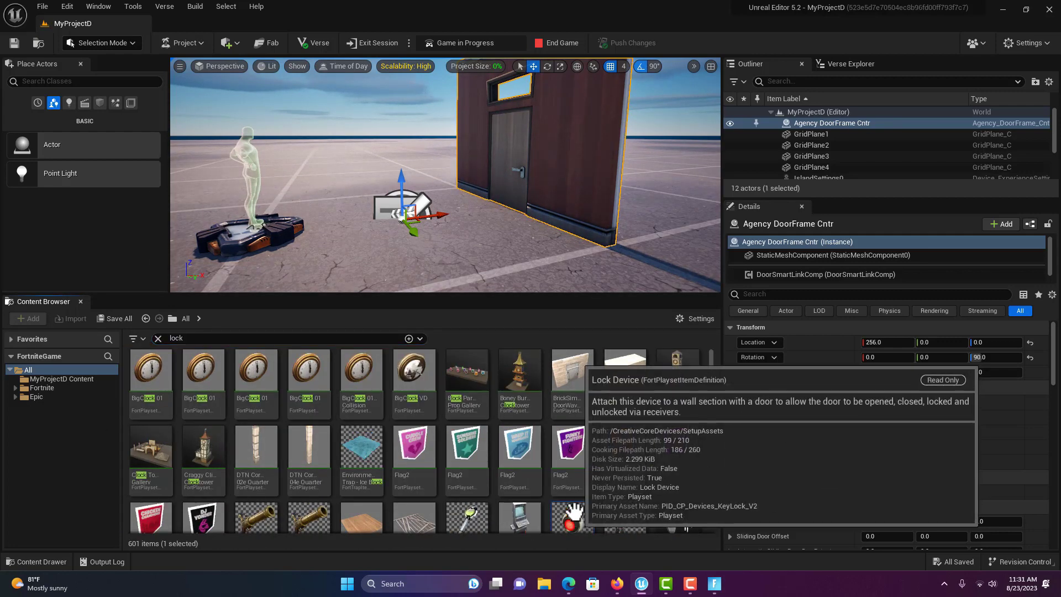
left_click_drag(572, 520, 498, 254)
right_click_drag(497, 253, 532, 232)
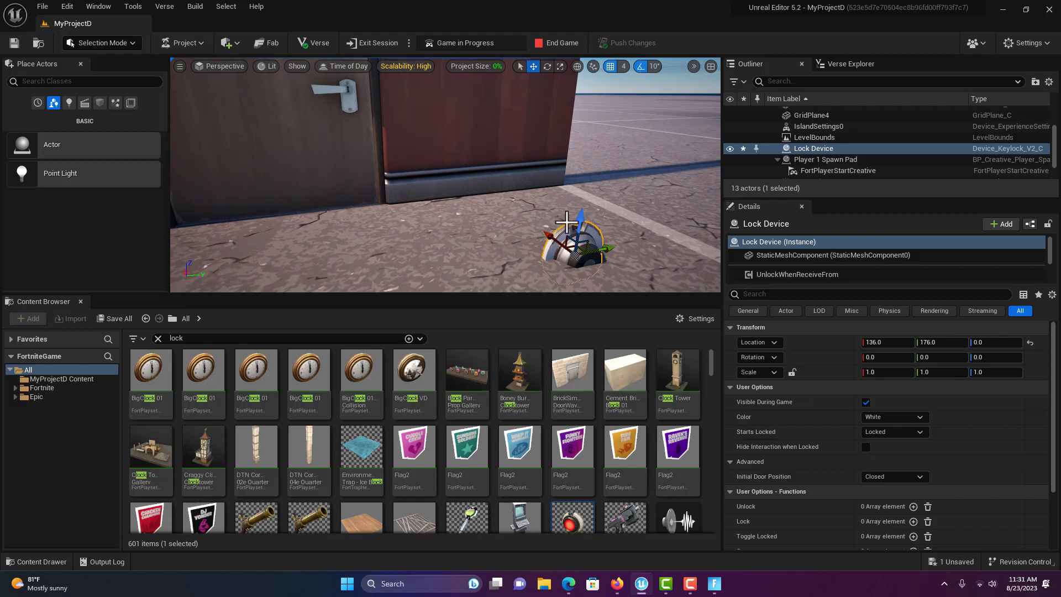
left_click_drag(582, 215, 456, 130)
Step: Rotate the Lock Device 180°, position it beside the door at 243, -116, 80, and save
key("e")
key("w")
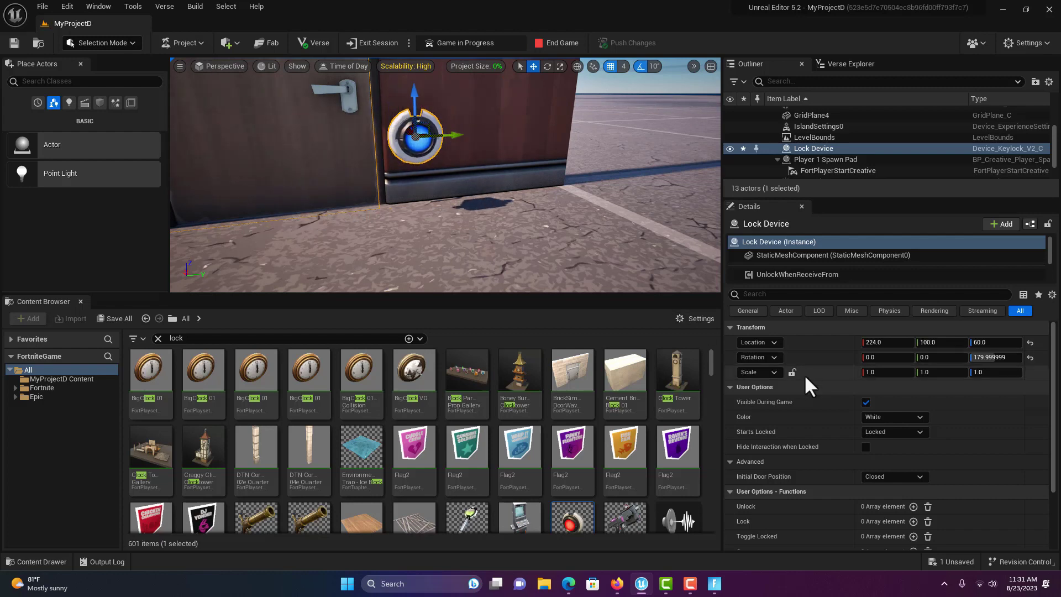
right_click_drag(442, 221, 541, 221)
key("f")
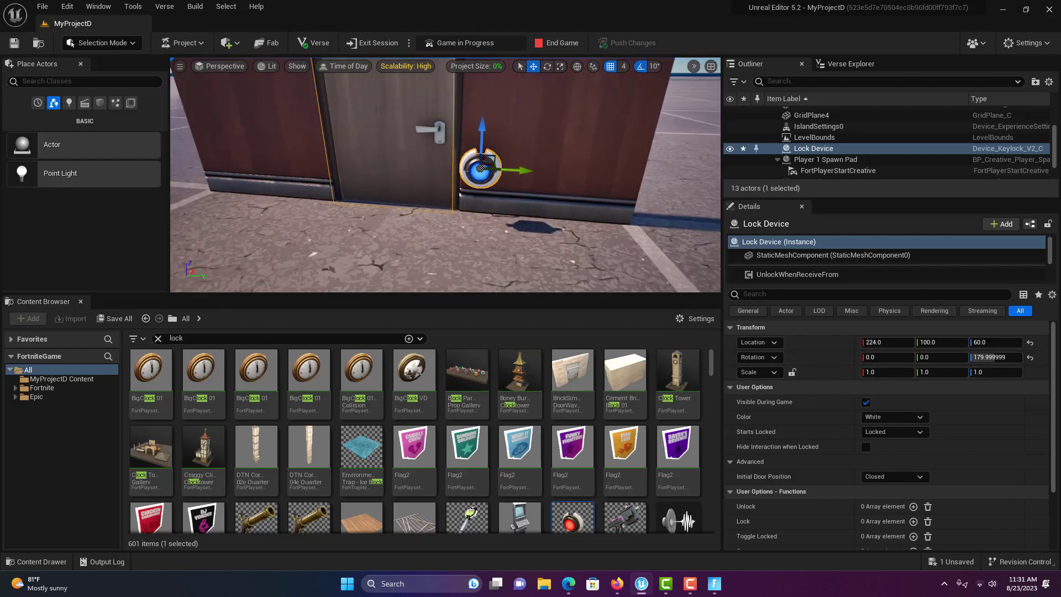
left_click_drag(888, 347, 875, 341)
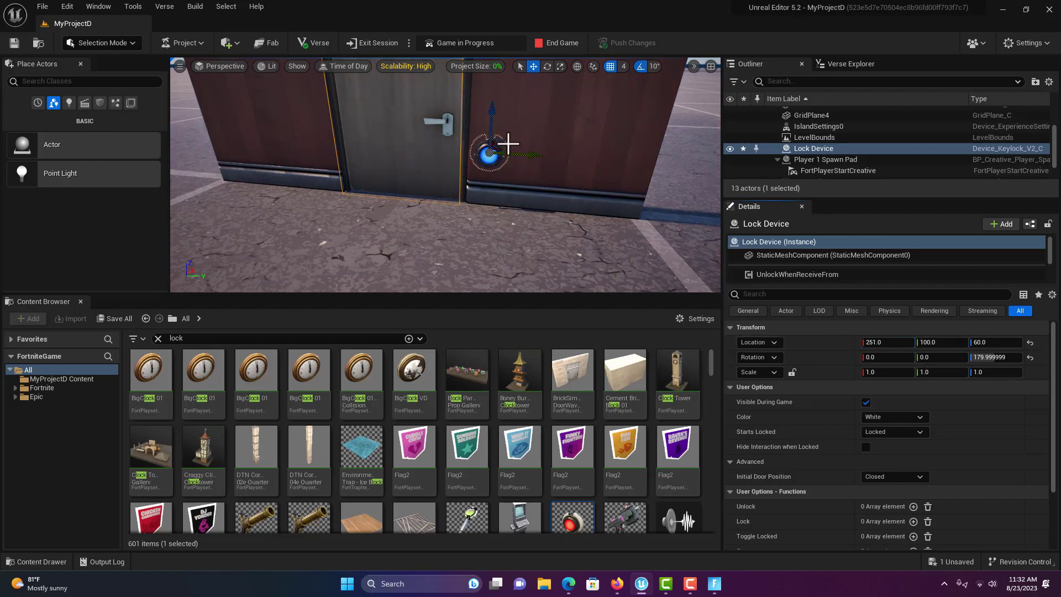
left_click(488, 145)
left_click(496, 152)
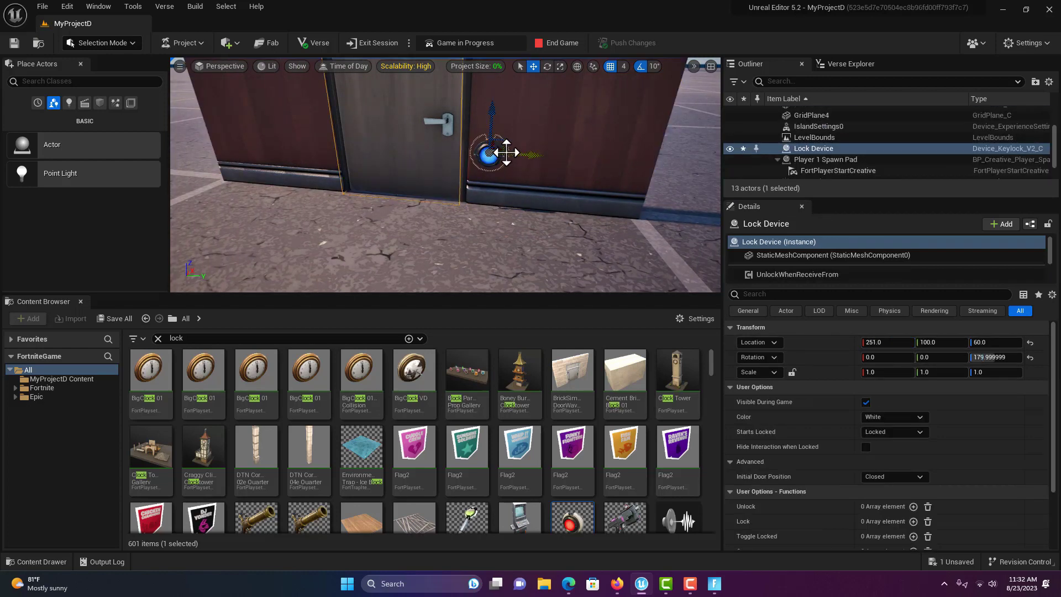
left_click_drag(518, 157, 293, 99)
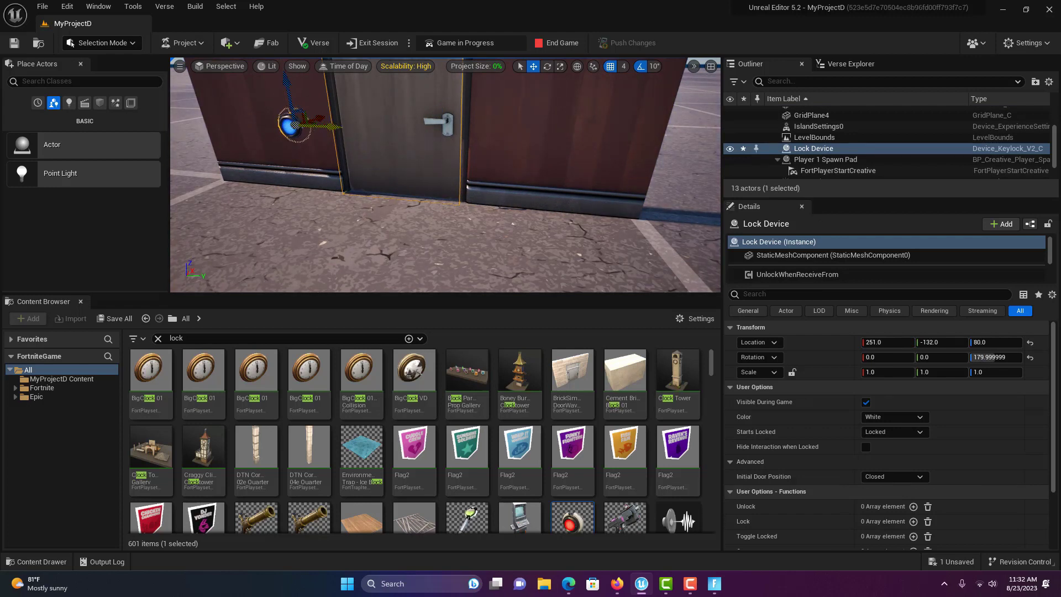
mouse_move(323, 125)
left_mouse_down()
mouse_move(314, 119)
mouse_move(337, 129)
left_mouse_up()
mouse_move(460, 181)
right_mouse_down()
mouse_move(451, 183)
mouse_move(486, 182)
mouse_move(456, 181)
right_mouse_up()
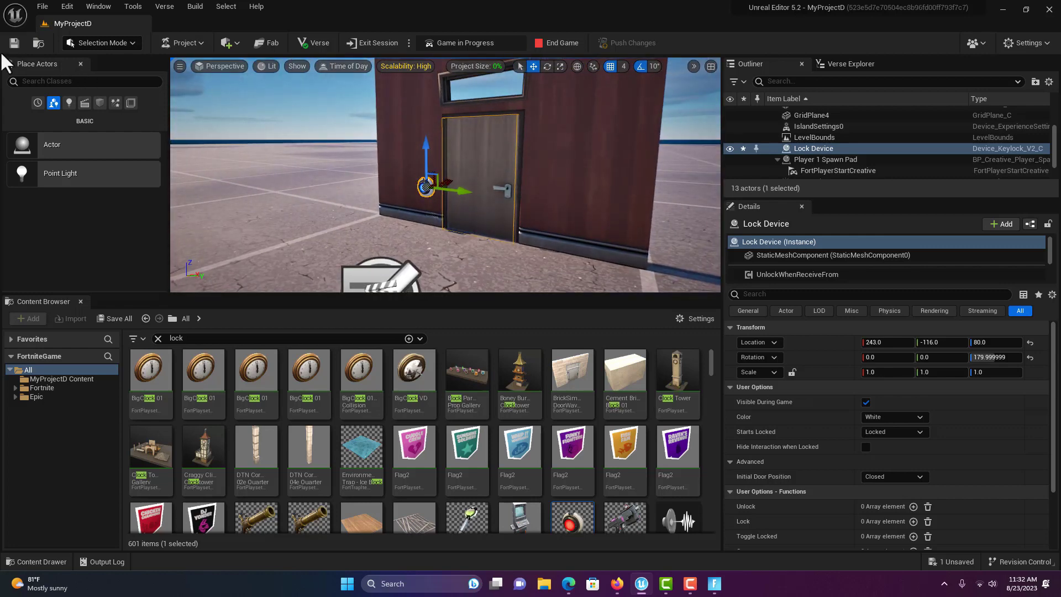
left_click(15, 43)
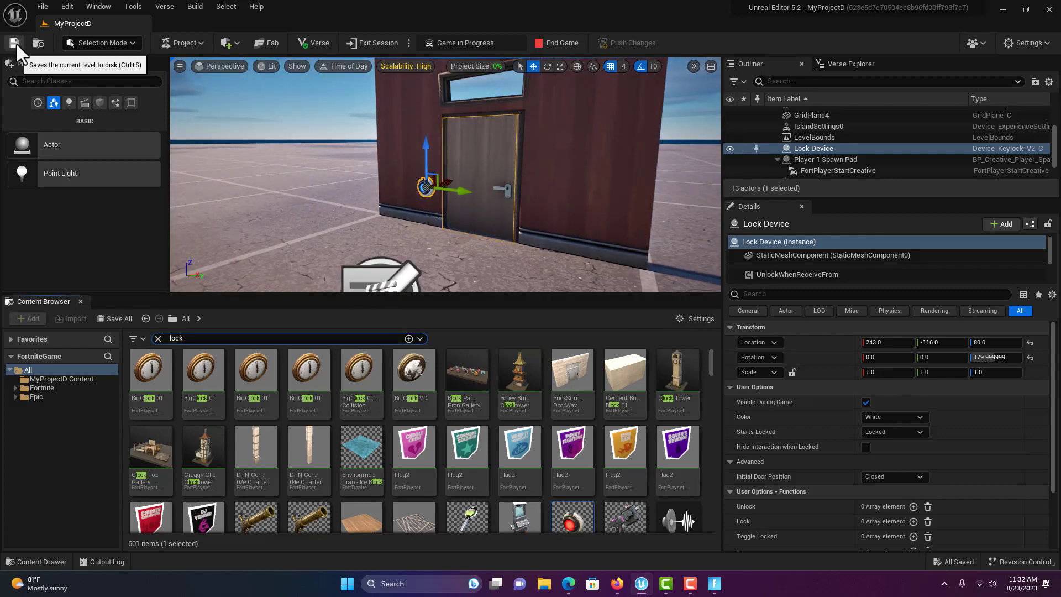
Step: End the game, set the Lock Device to start Unlocked with door Open, save and push changes
left_click(558, 41)
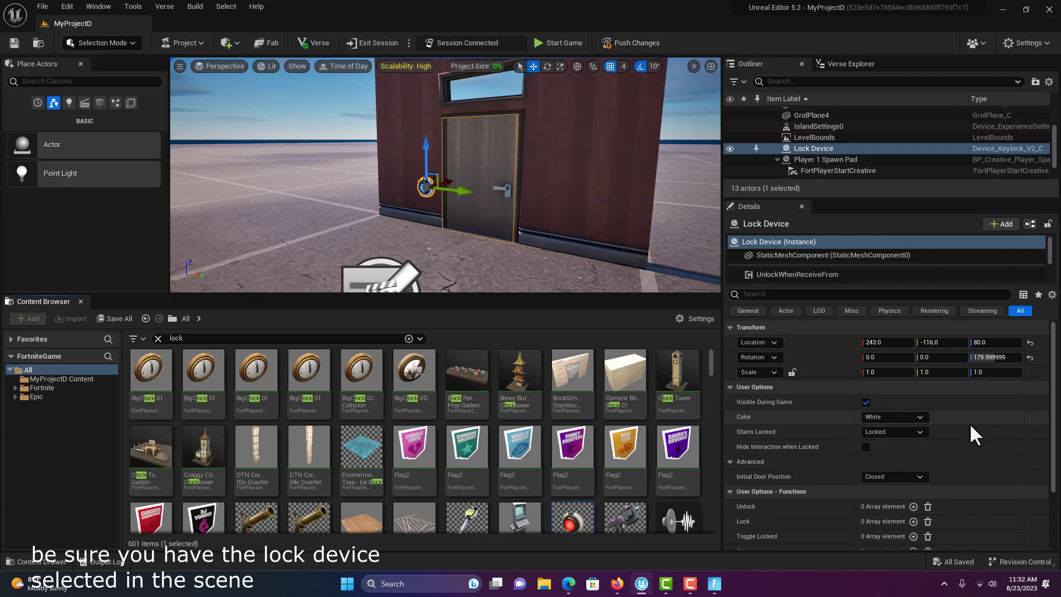
left_click(916, 476)
left_click(901, 487)
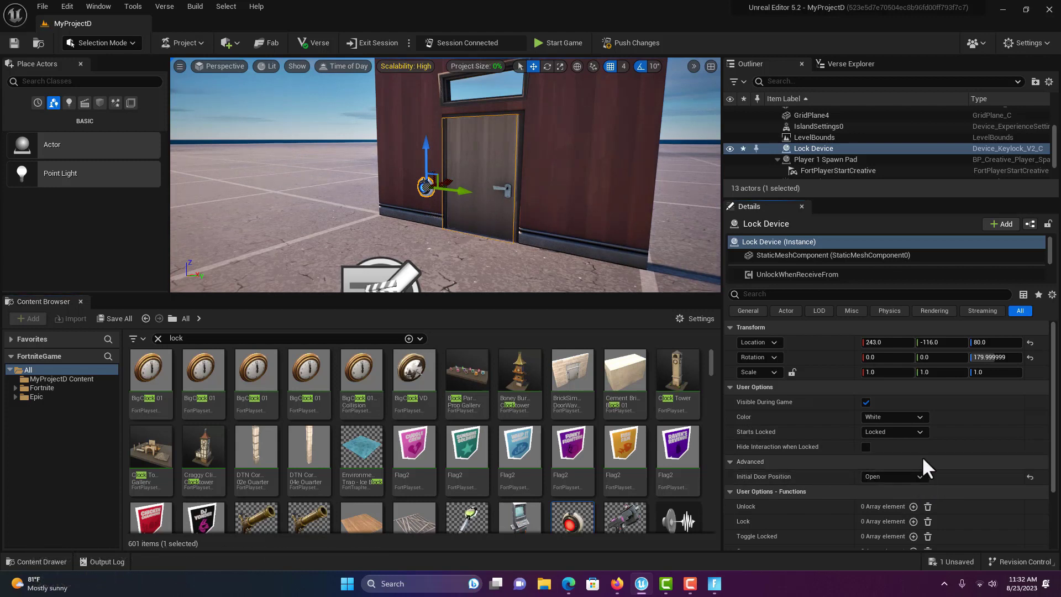
left_click(919, 432)
left_click(912, 443)
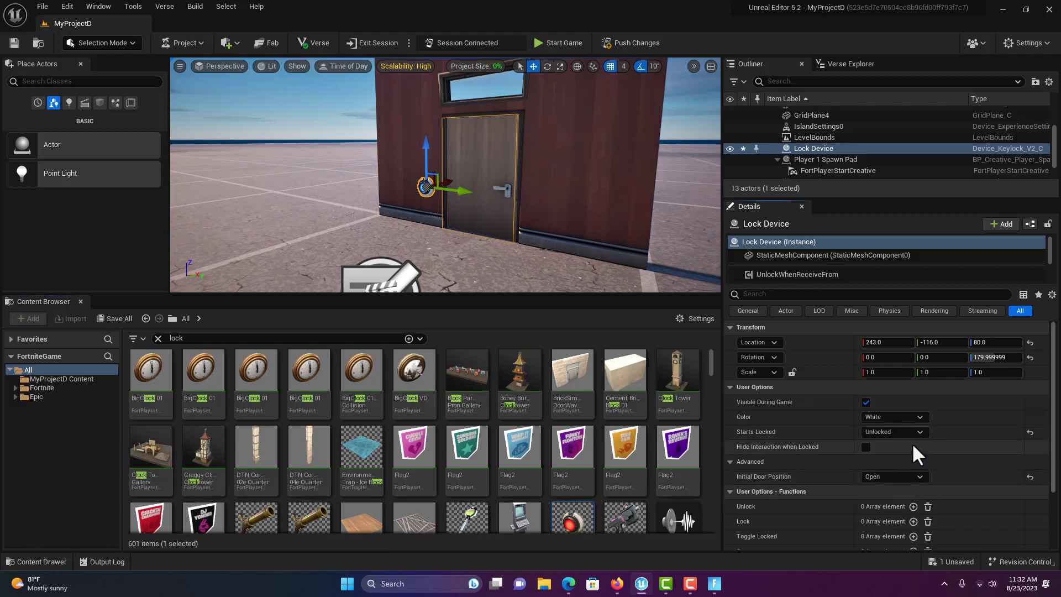
left_click(15, 42)
left_click(625, 43)
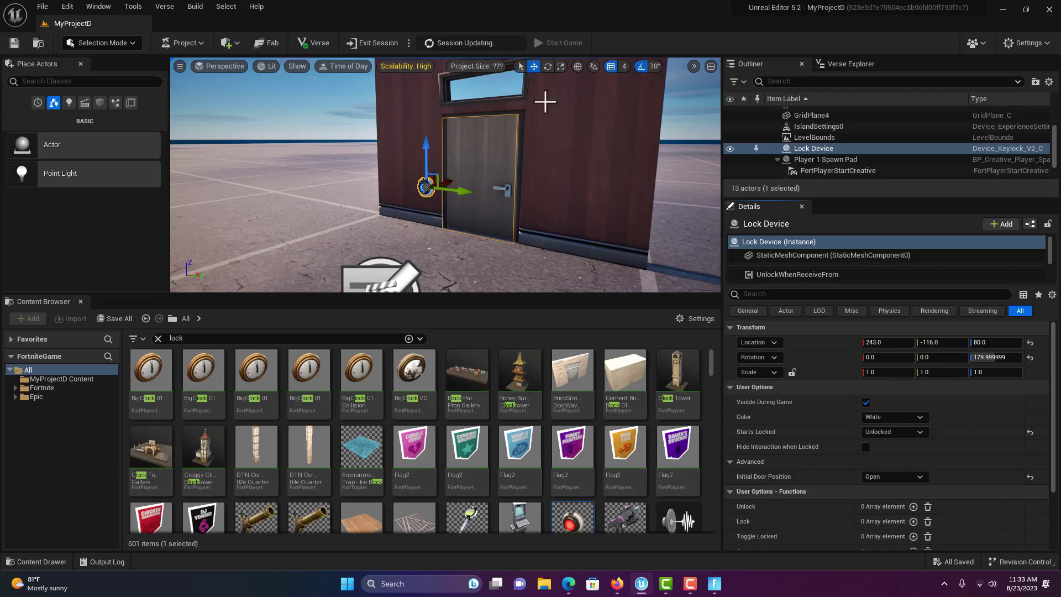
Step: Add a Button device near the framed wall, raised to Z 112 and rotated about 150°
left_click(175, 339)
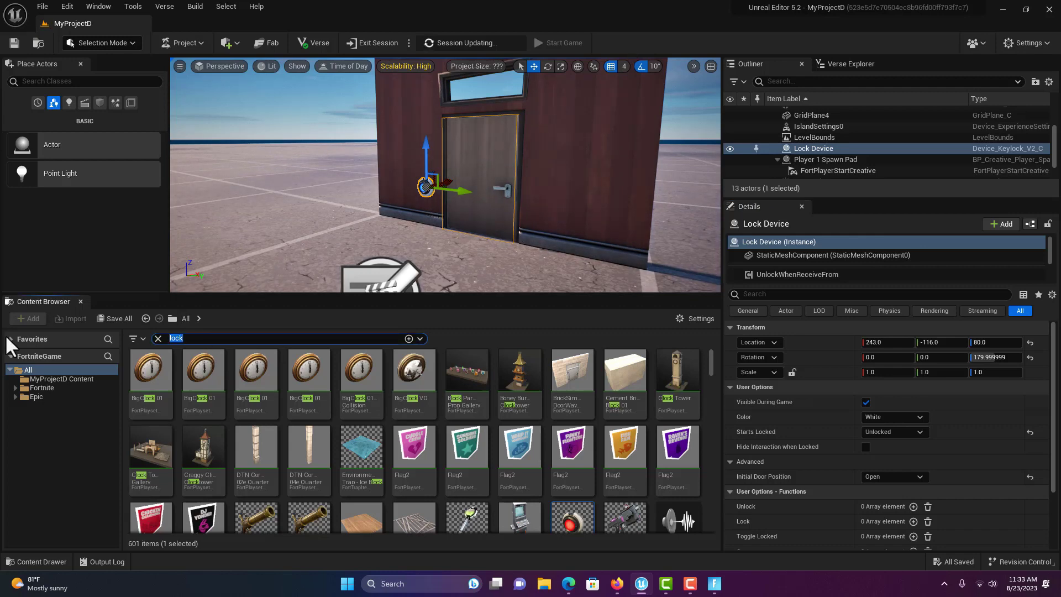
type("button")
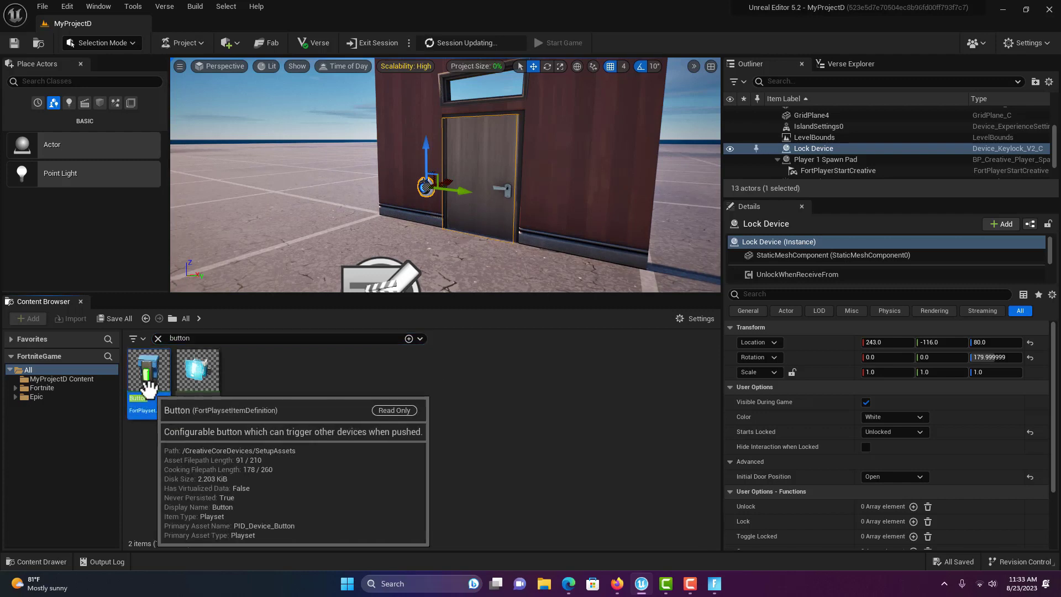
left_click_drag(148, 369, 219, 151)
key("e")
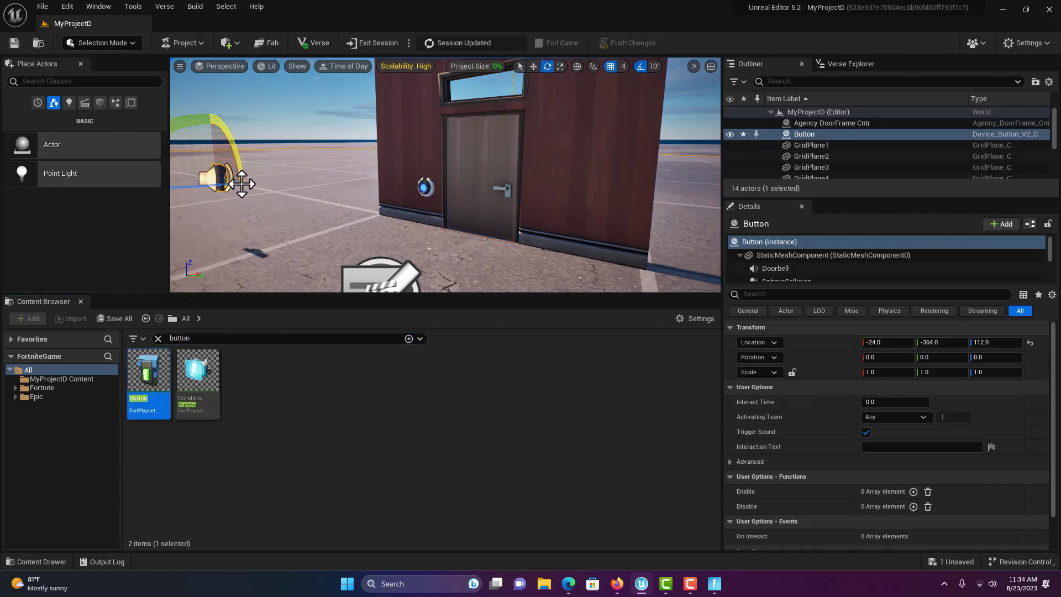
left_click_drag(241, 187, 275, 174)
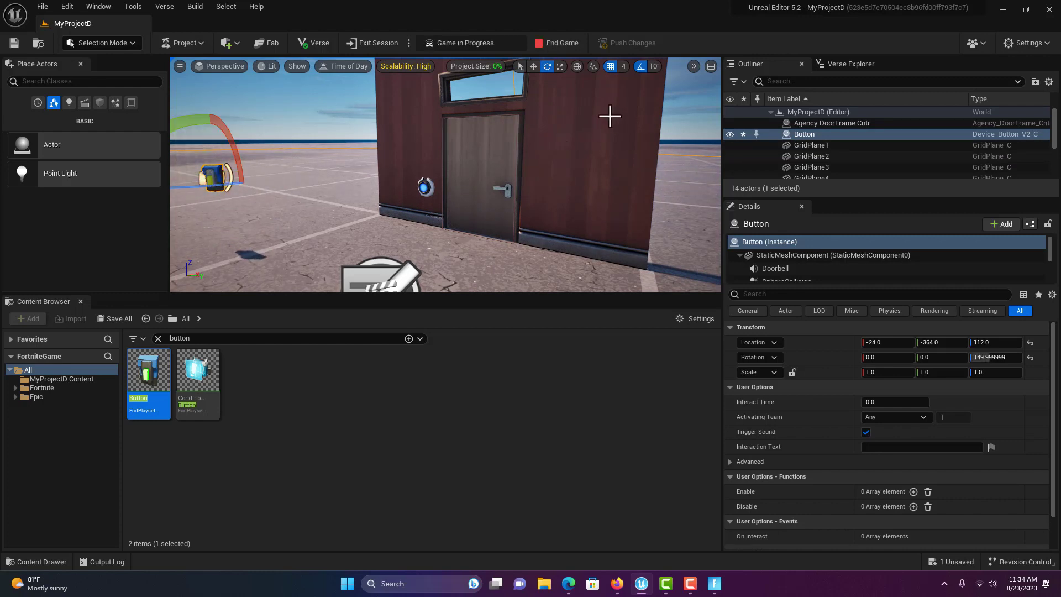
left_click(715, 583)
Step: Start the game, run through the open doorway and back, then return to the editor
left_click(257, 355)
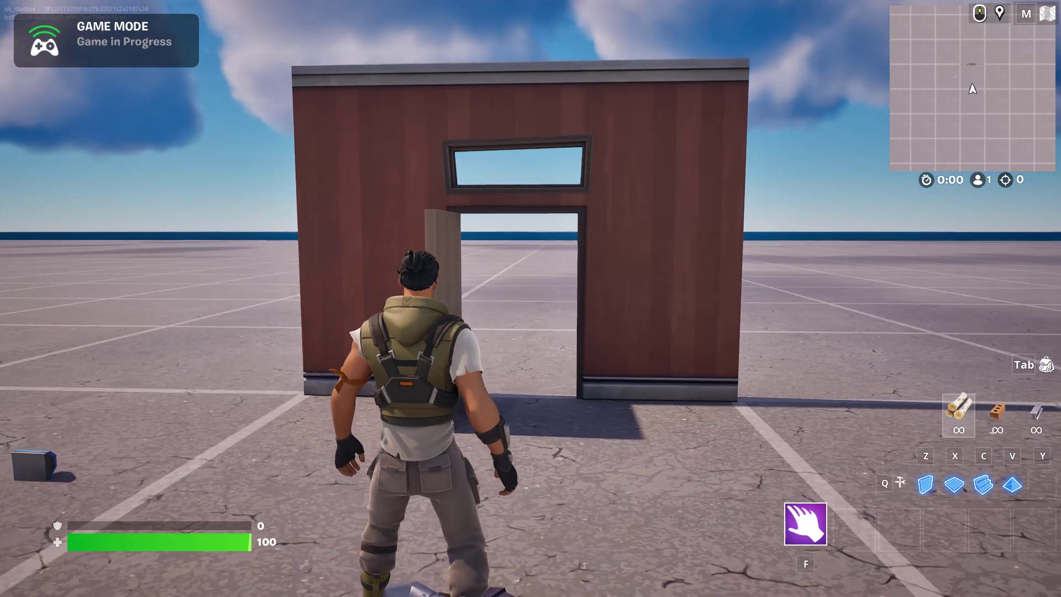
key("w")
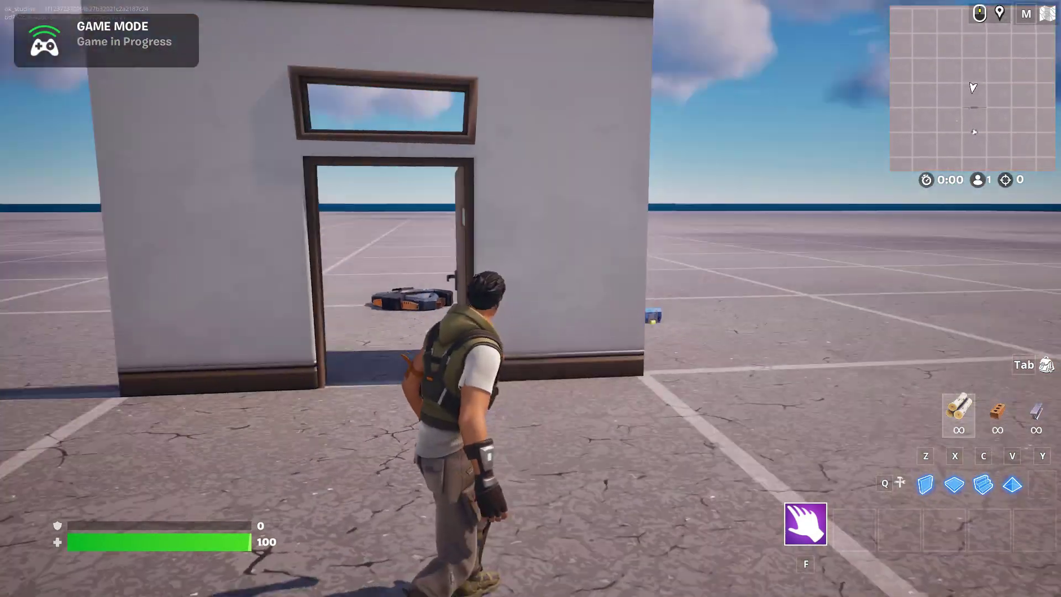
key("w")
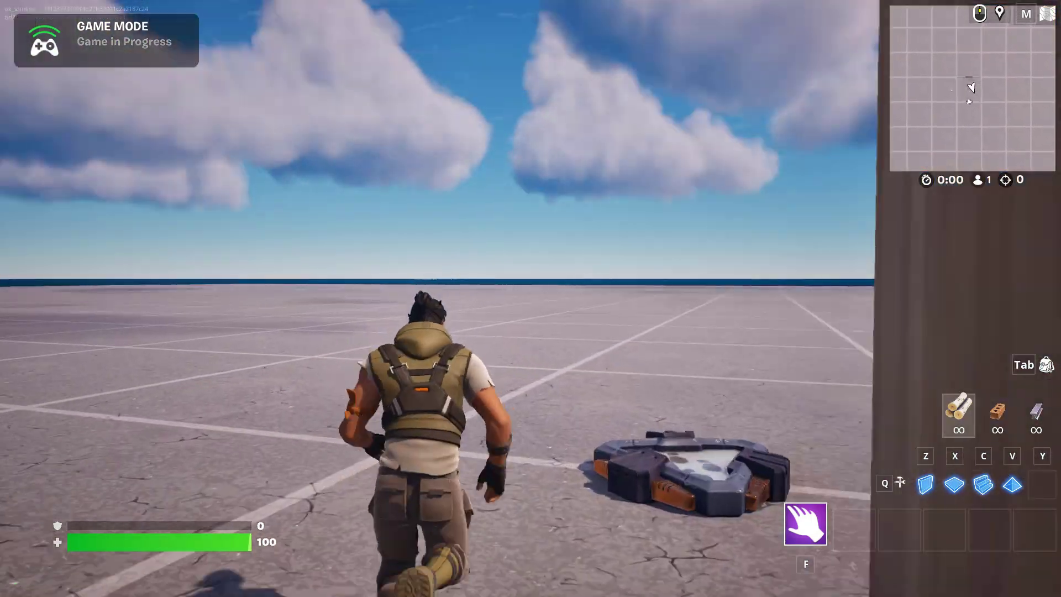
key("w")
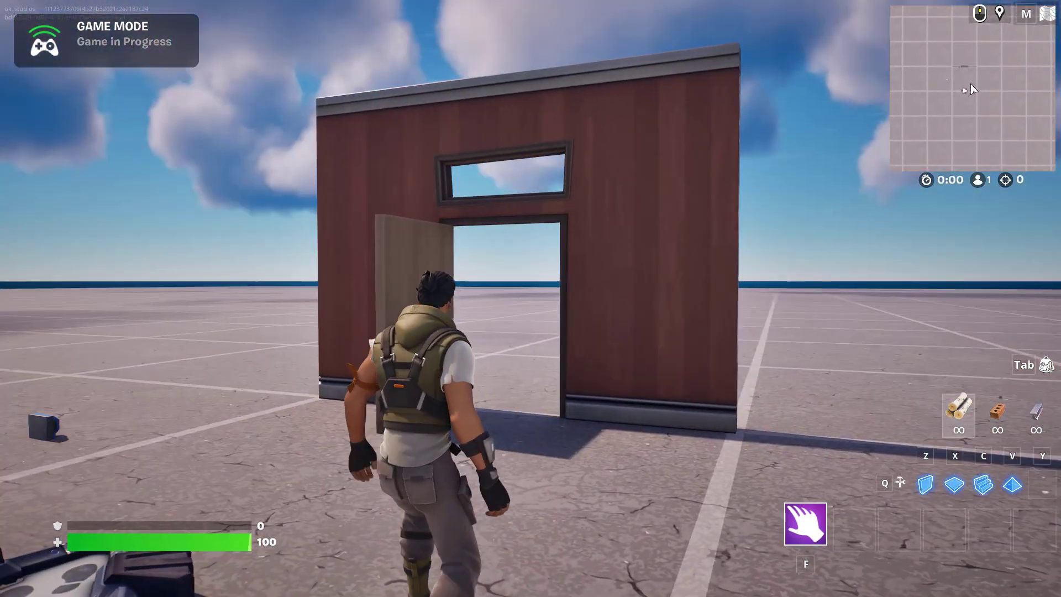
key("w")
key("Escape")
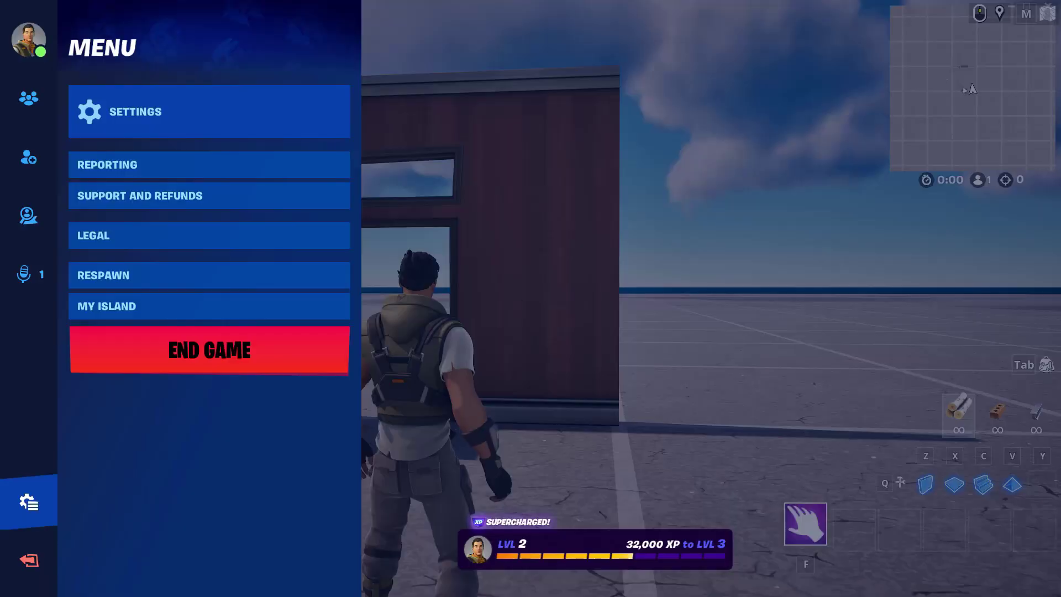
left_click(1013, 9)
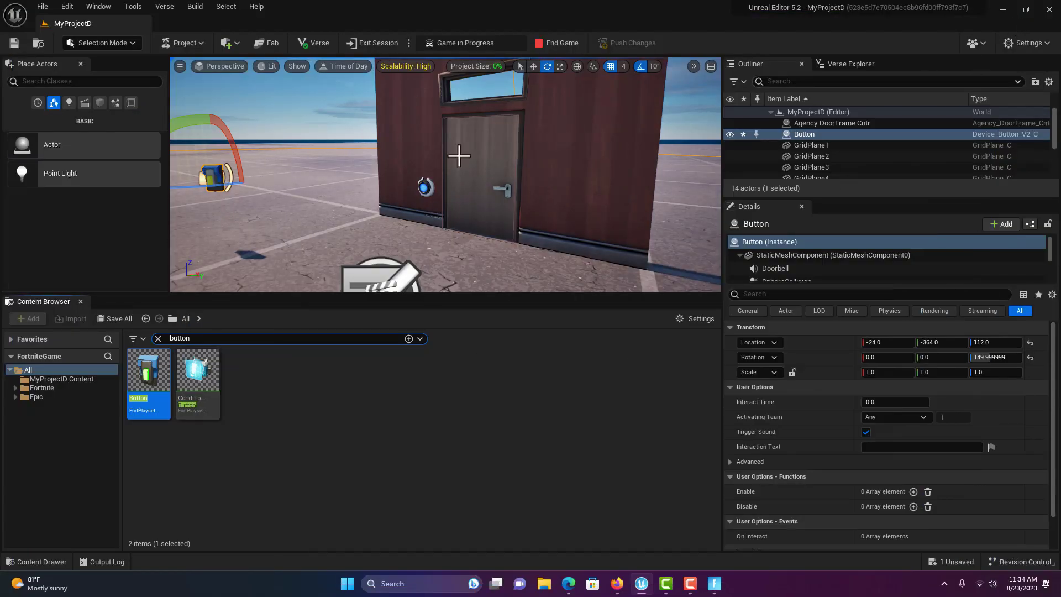
Step: Set the Lock Device to start Locked with the door Closed, save, and end the game
left_click(422, 186)
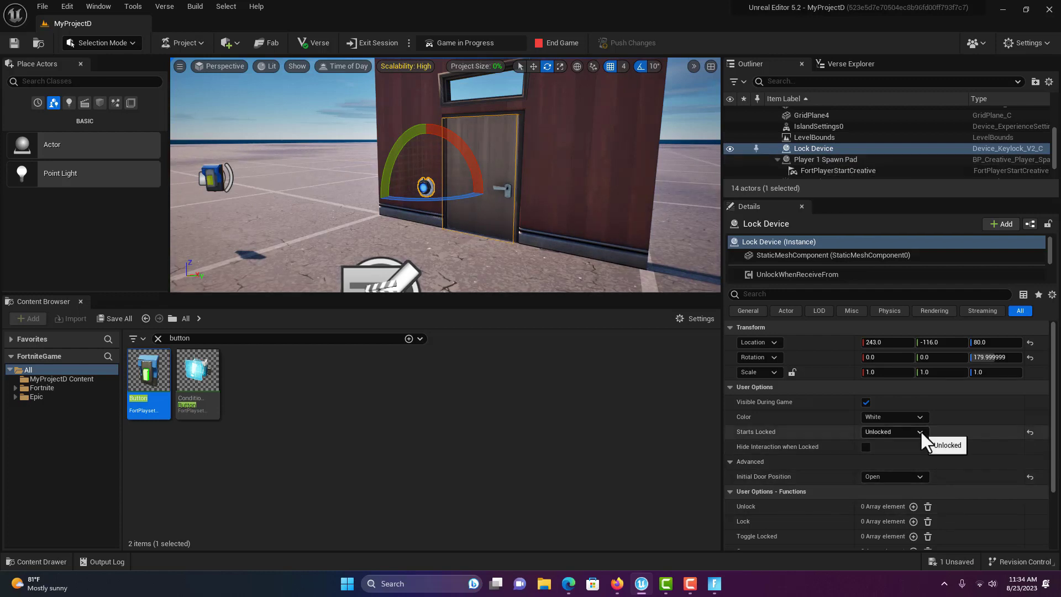
left_click(913, 477)
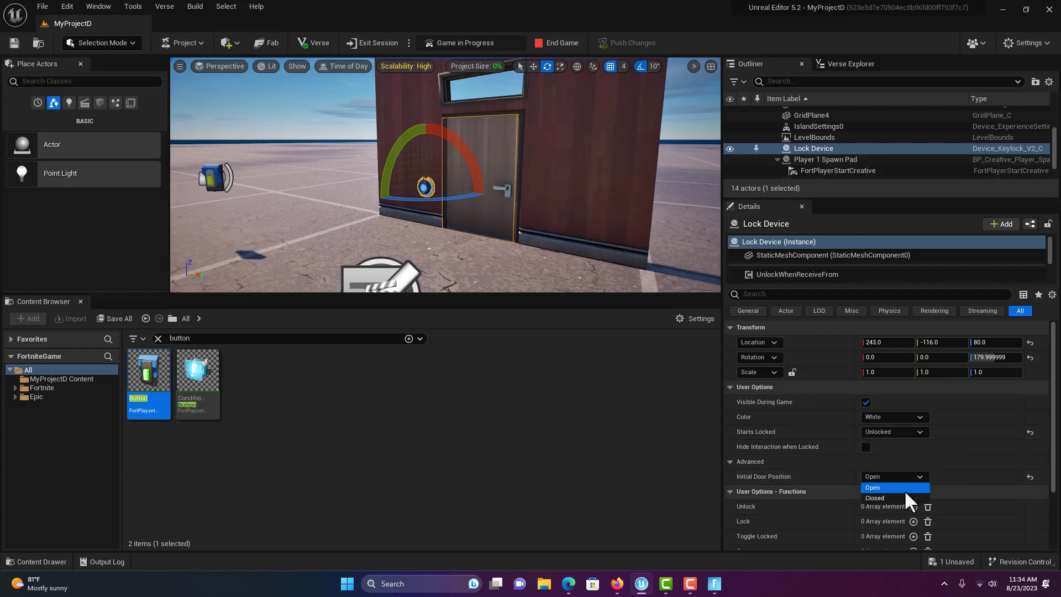
left_click(901, 497)
left_click(917, 430)
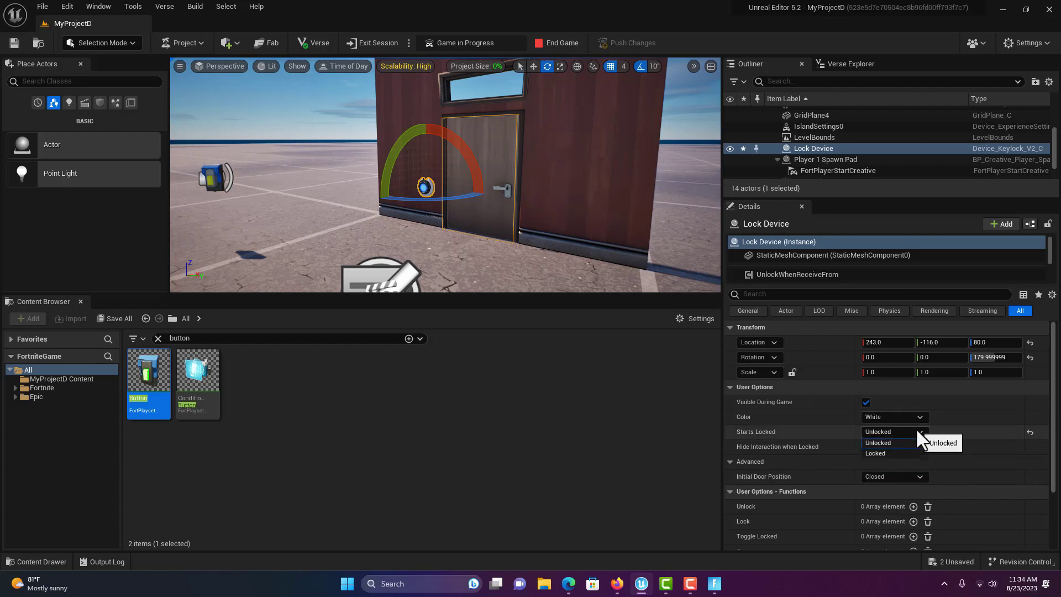
left_click(893, 454)
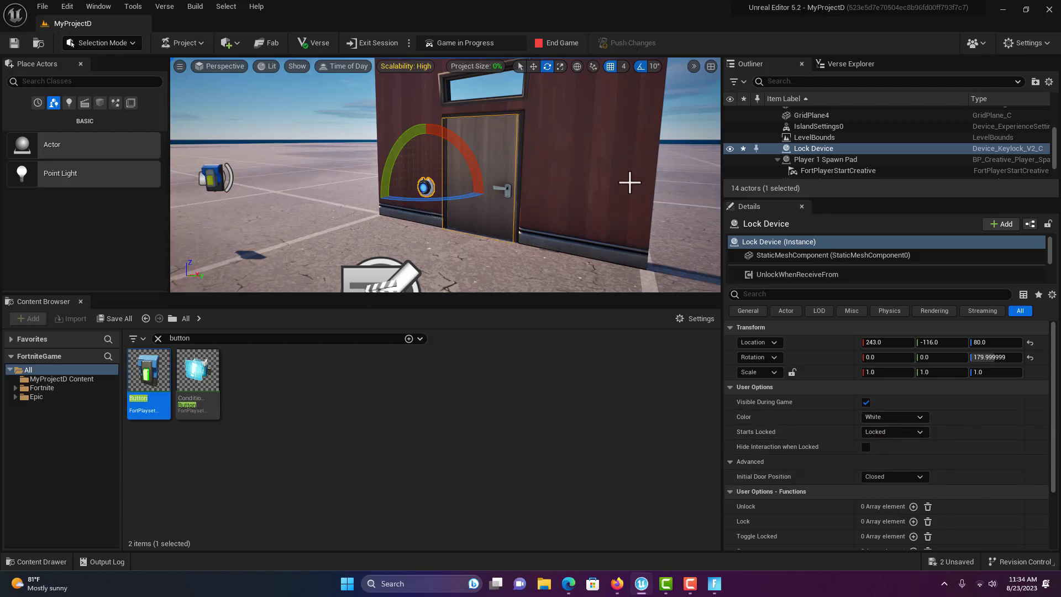
left_click(11, 44)
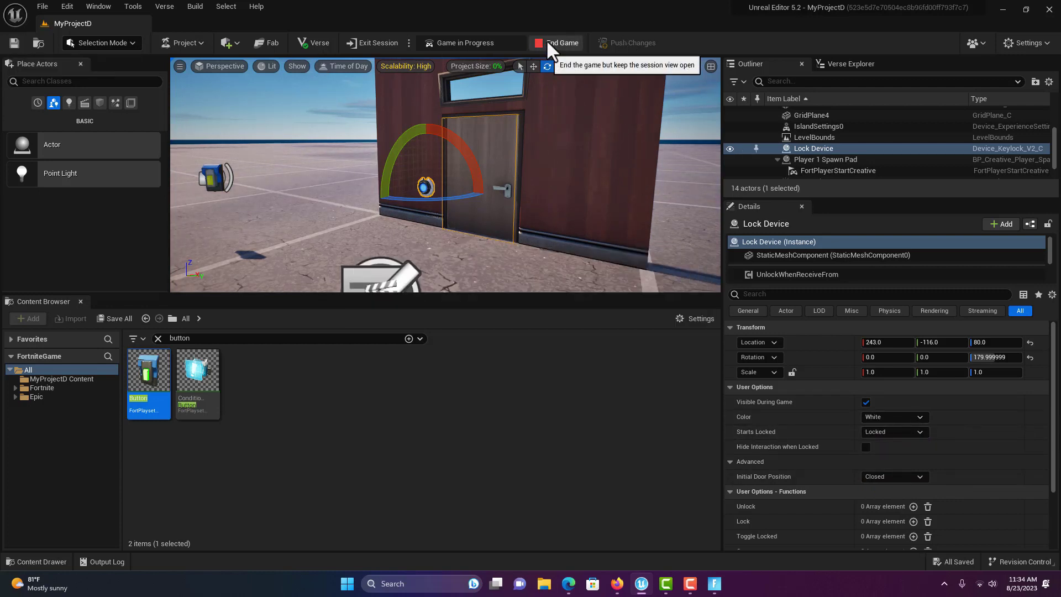
left_click(546, 40)
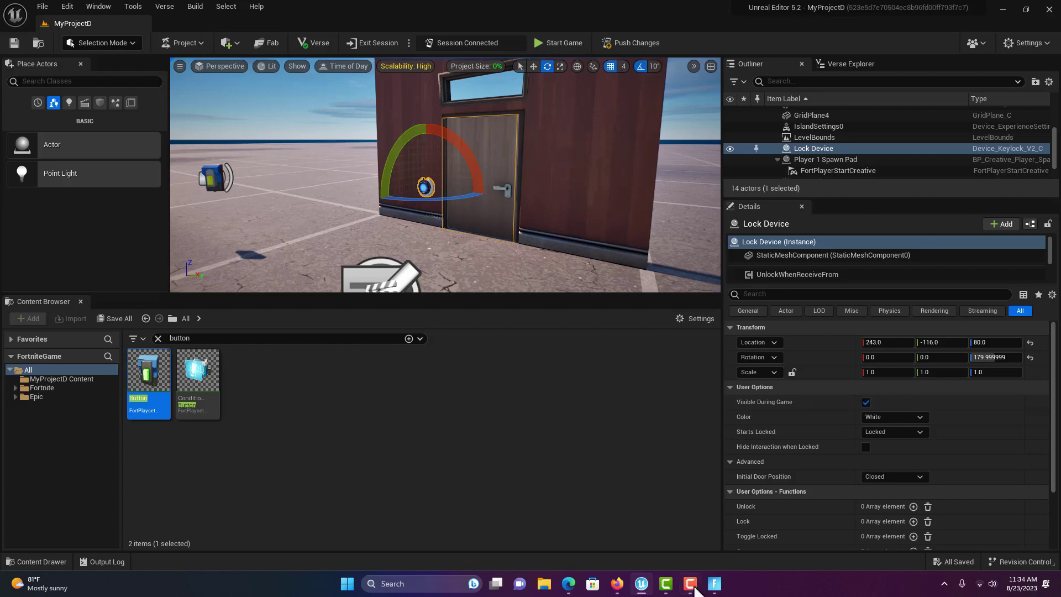
Step: Start a new game in Fortnite and walk up to the house door
mouse_move(715, 584)
left_click(715, 584)
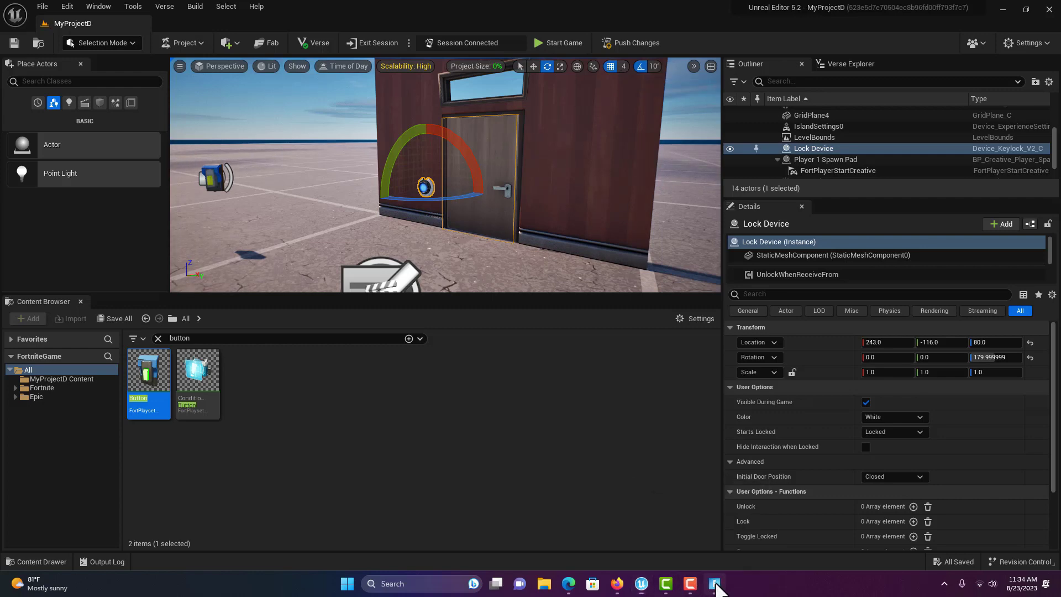
left_click(247, 348)
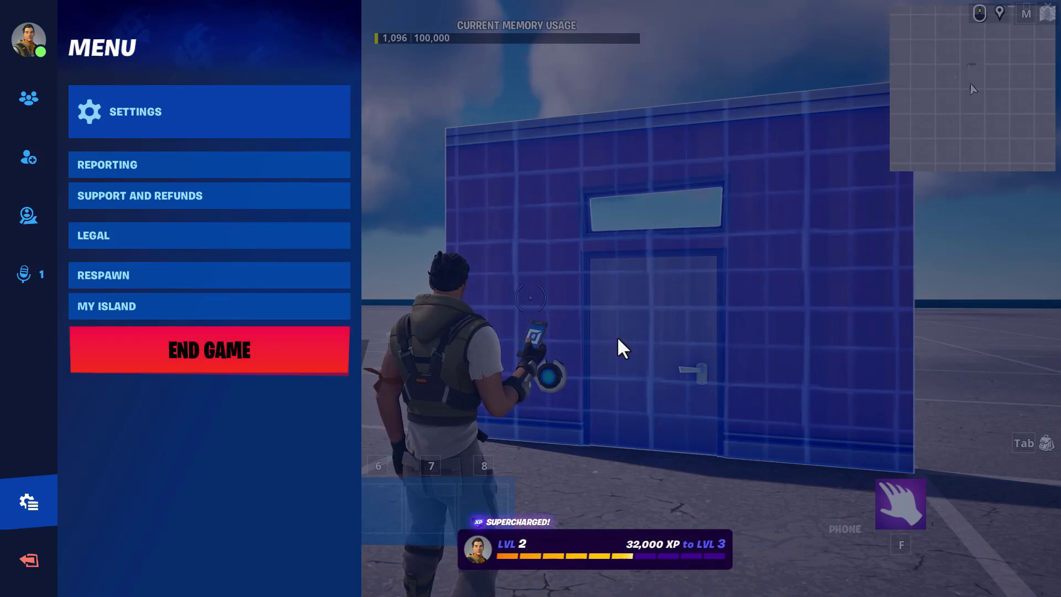
key("Escape")
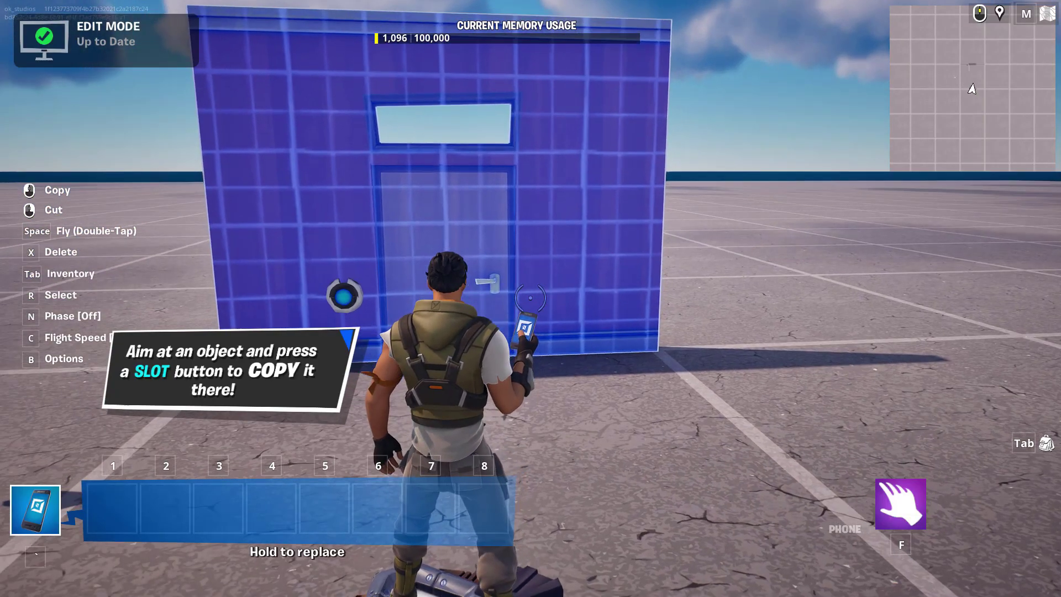
key("f")
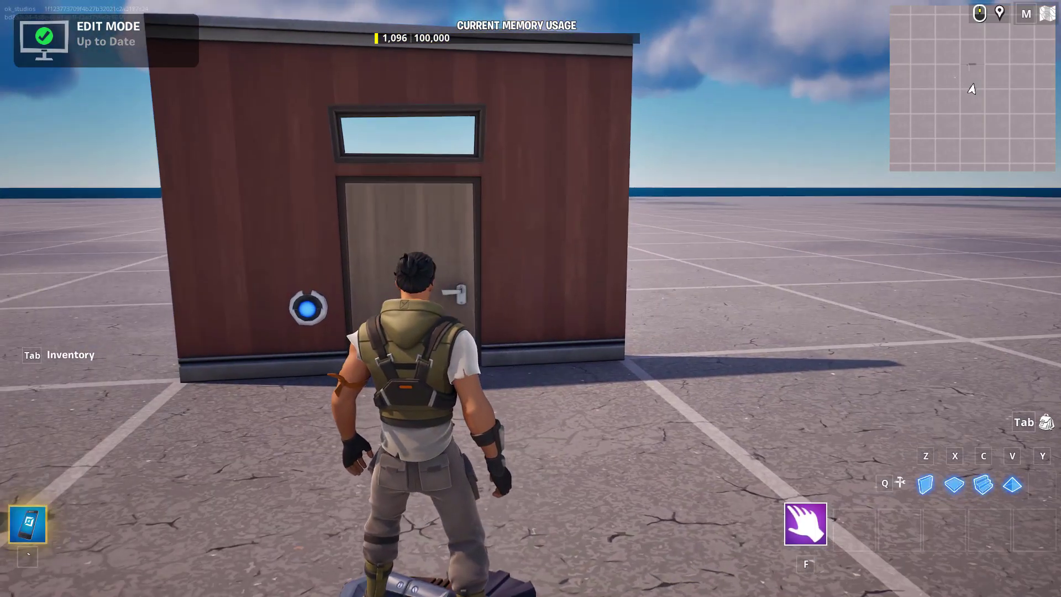
key("w")
key("w")
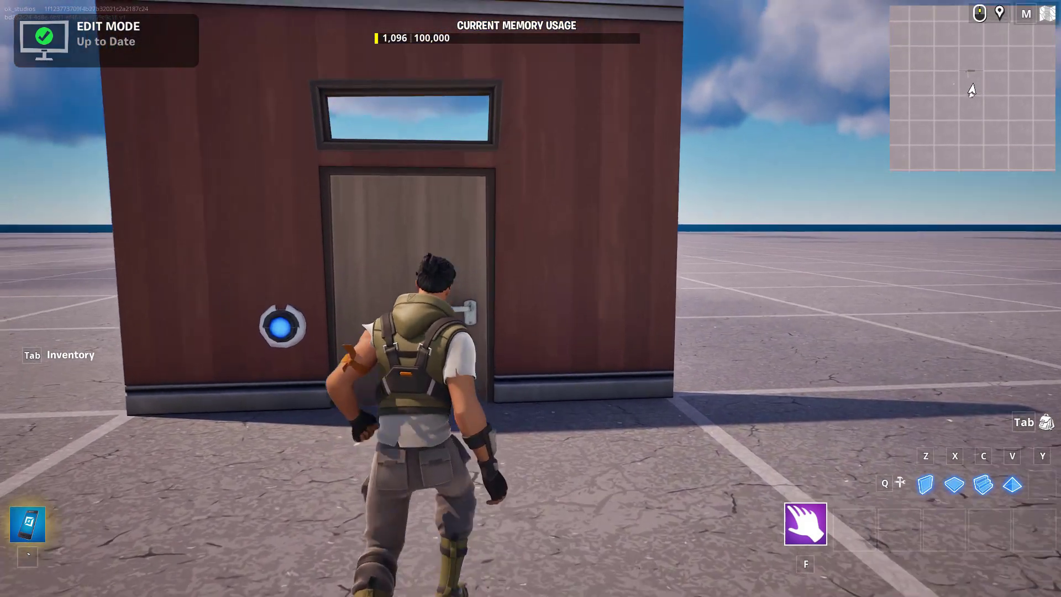
key("w")
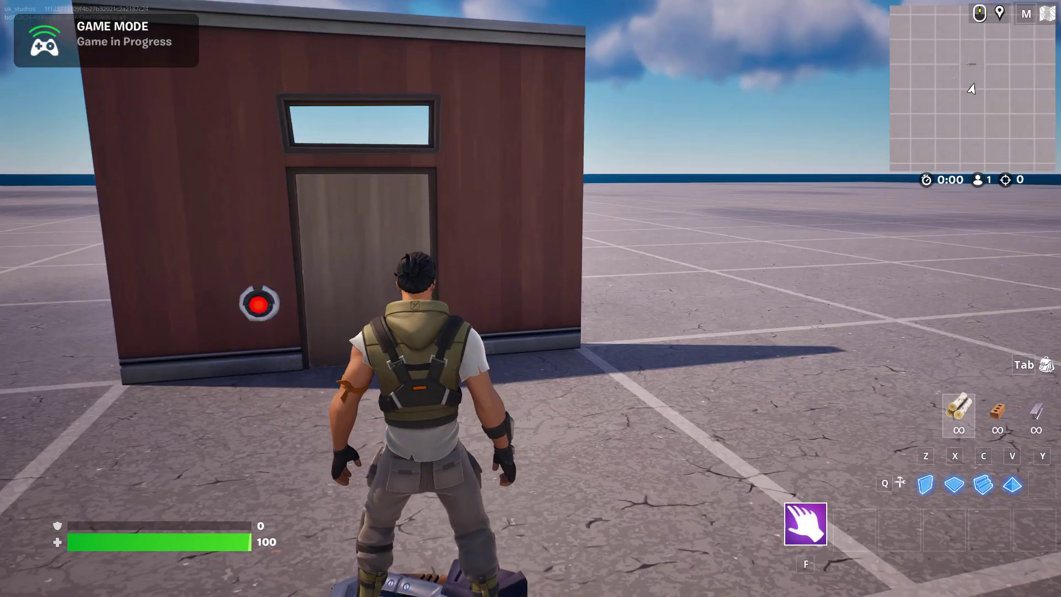
Step: Try the door repeatedly to confirm it stays locked, then minimize Fortnite to the editor
key("w")
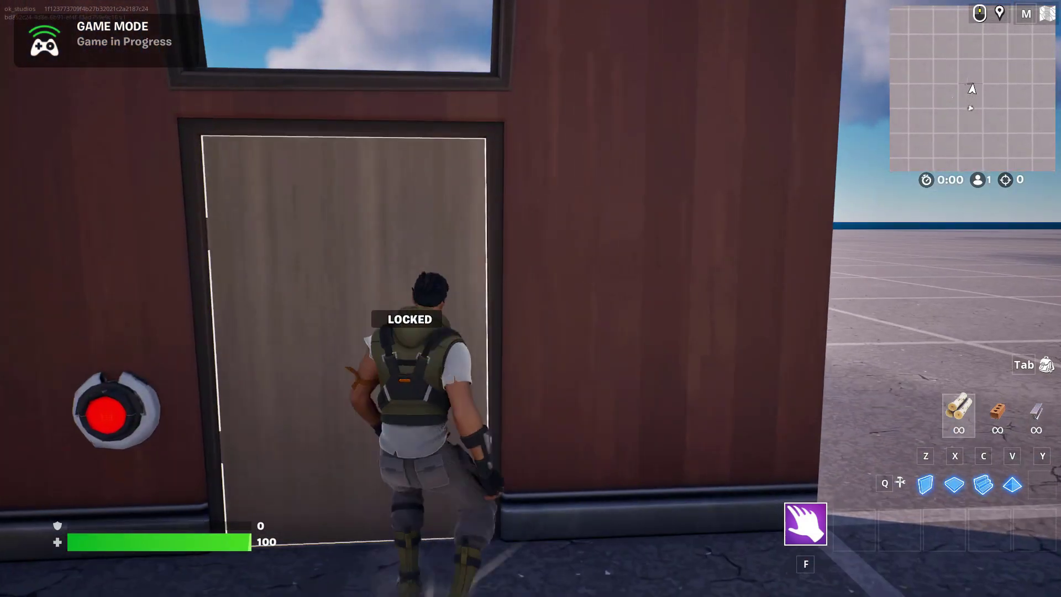
key("s")
key("w")
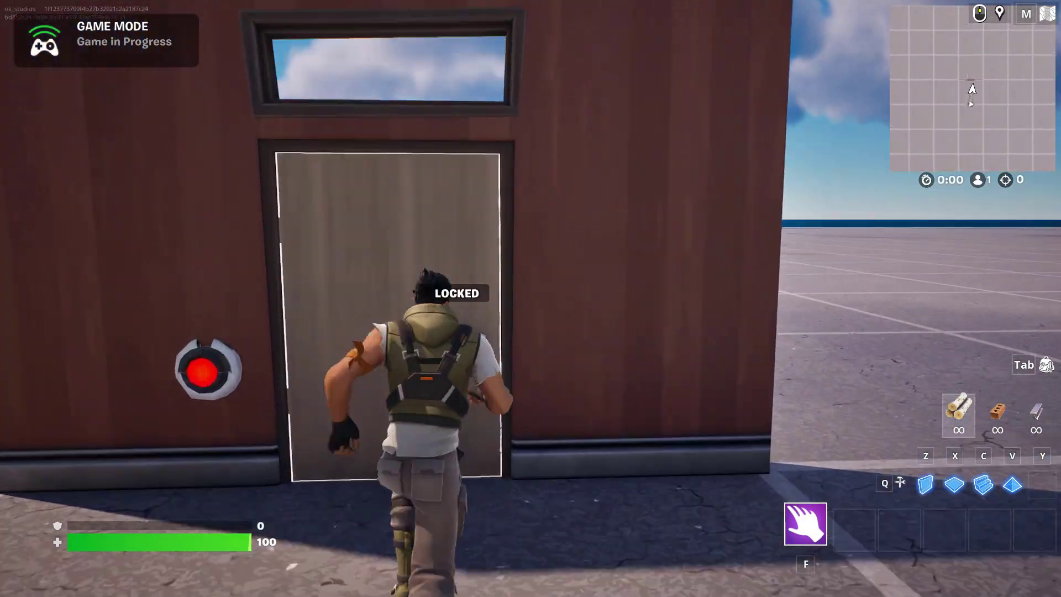
key("s")
key("w")
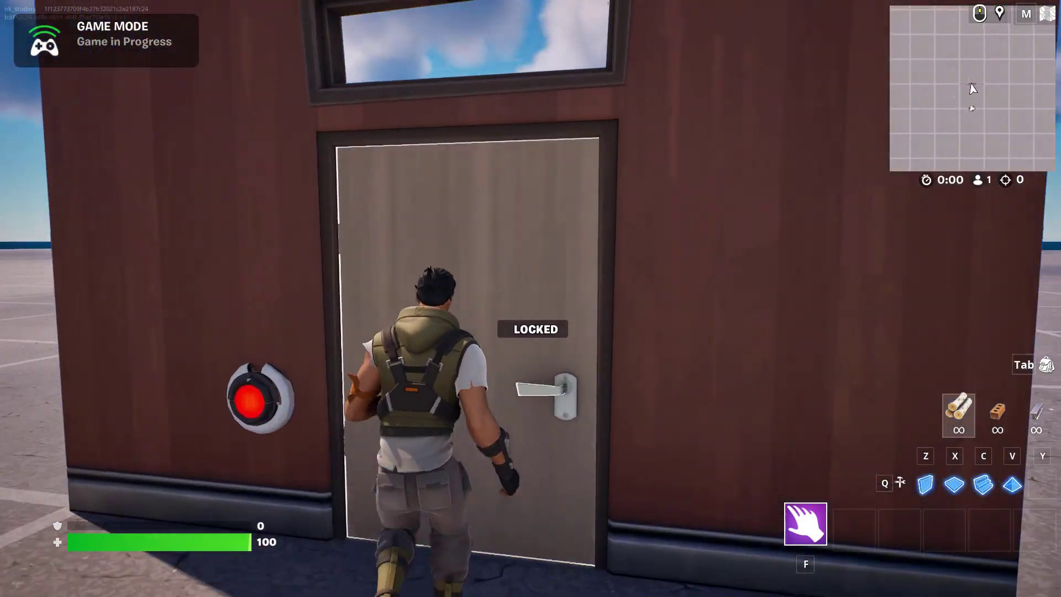
key("s")
key("w")
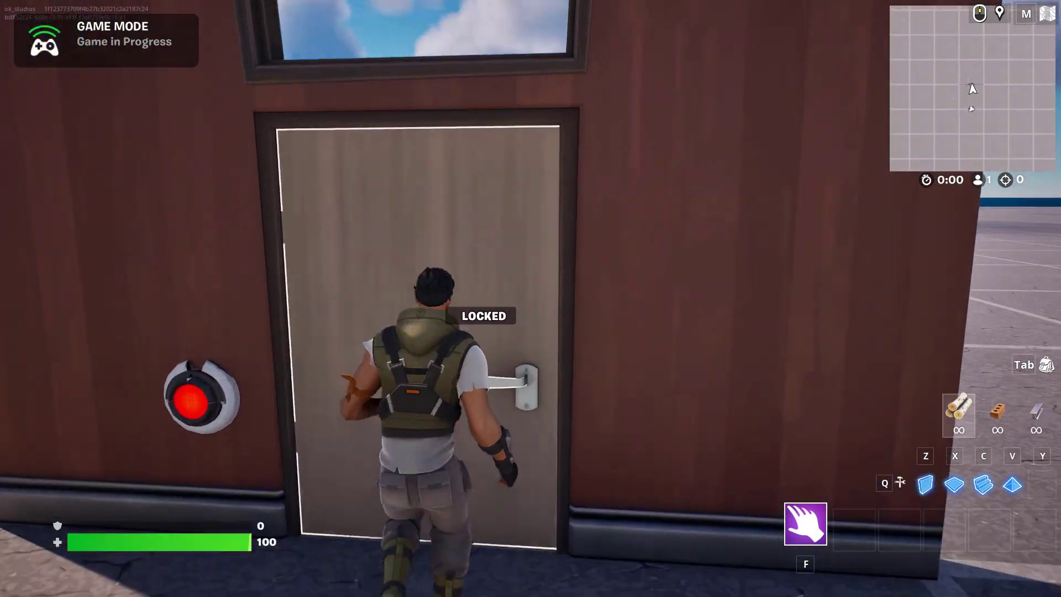
key("s")
key("w")
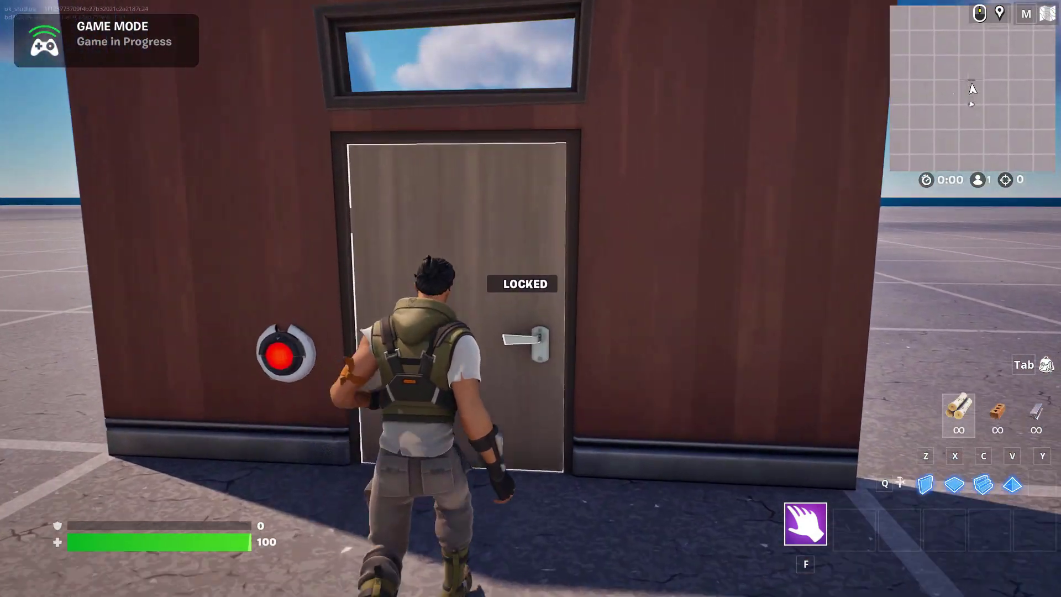
key("s")
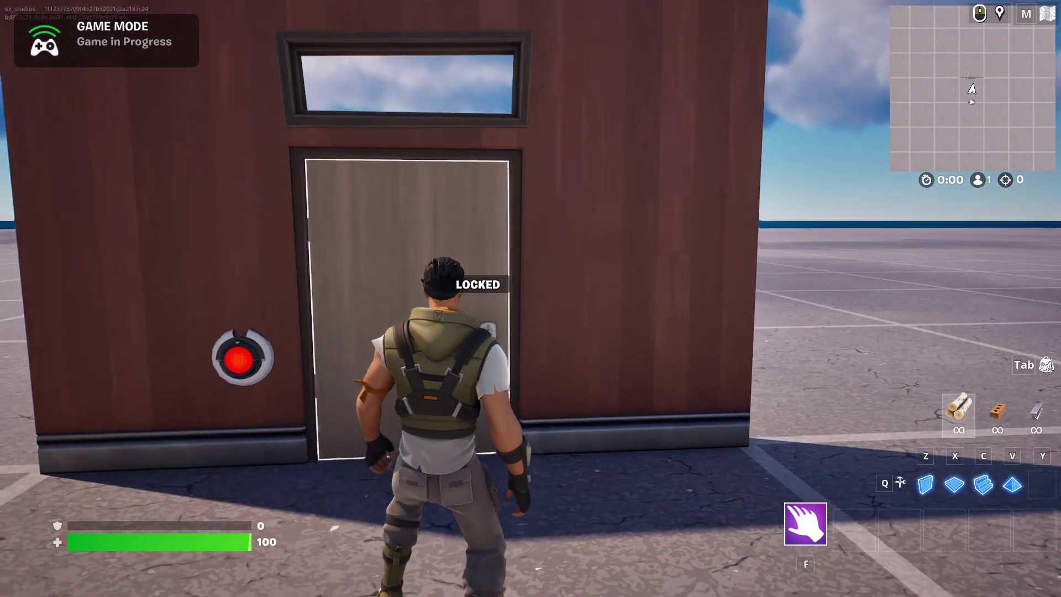
key("w")
key("e")
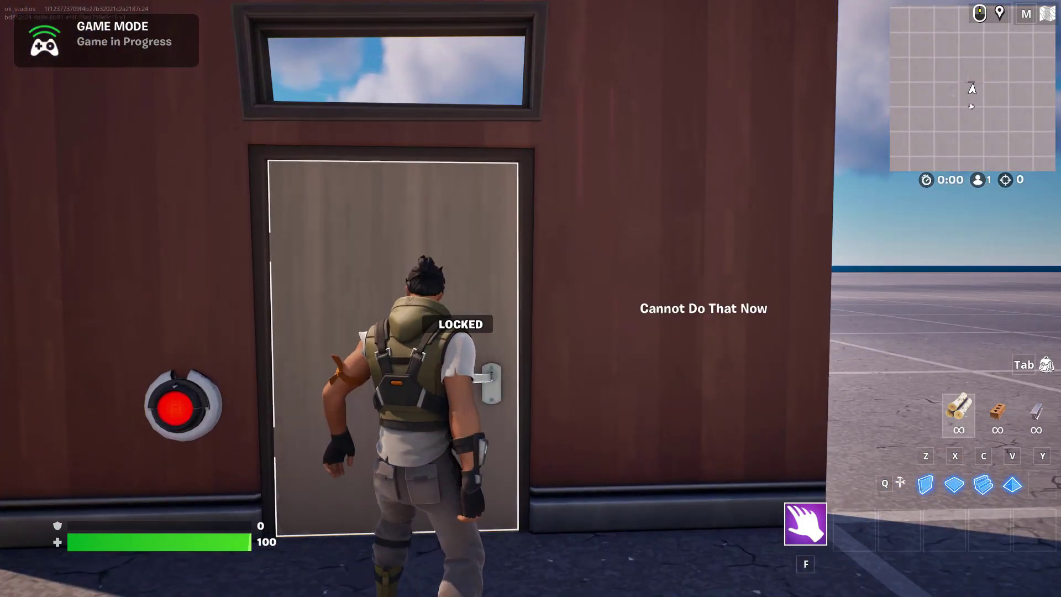
key("Escape")
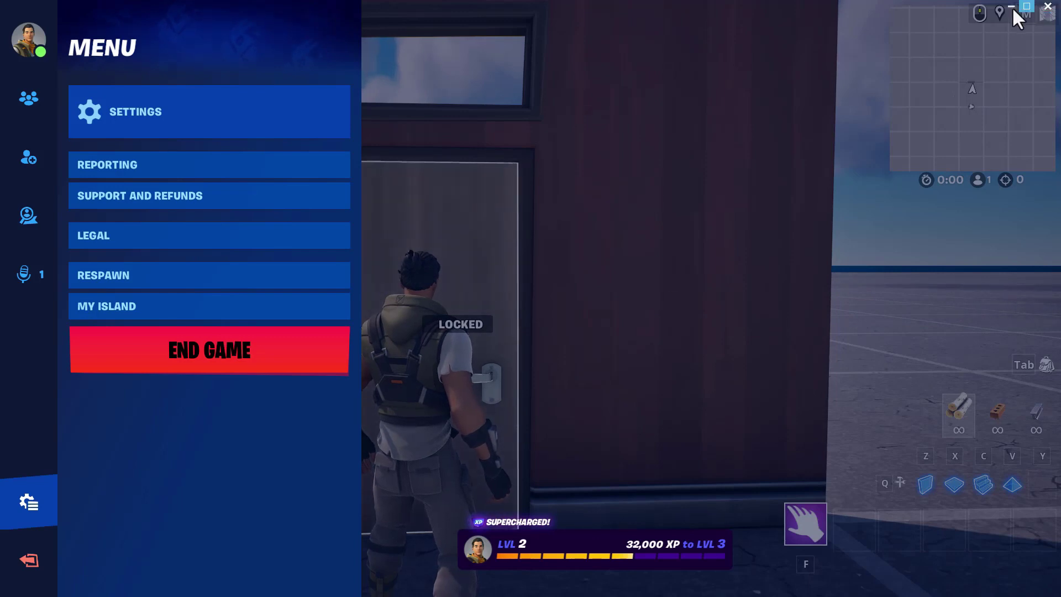
left_click(1010, 7)
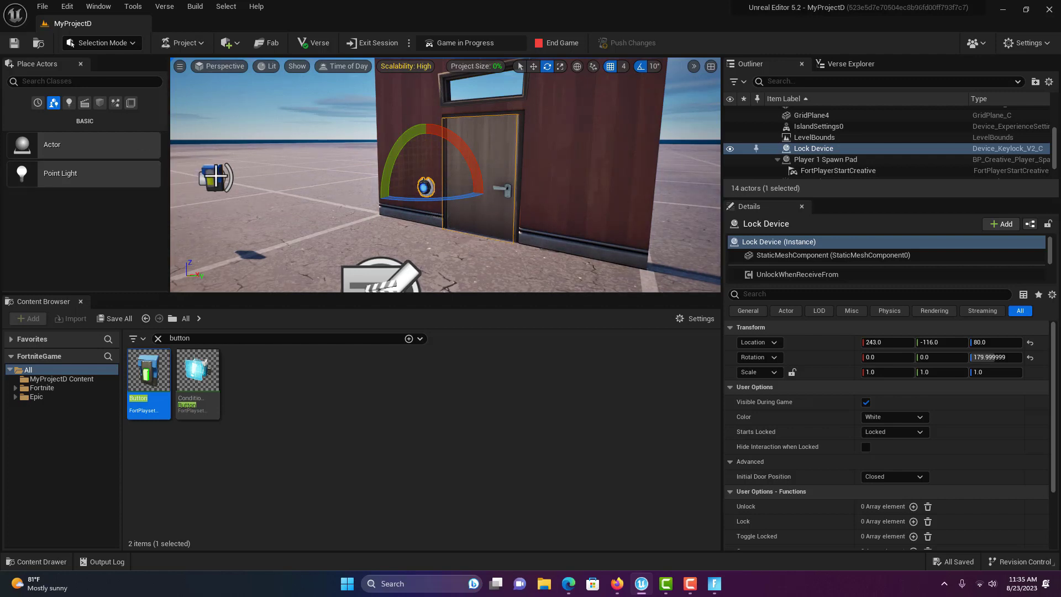
left_click(215, 175)
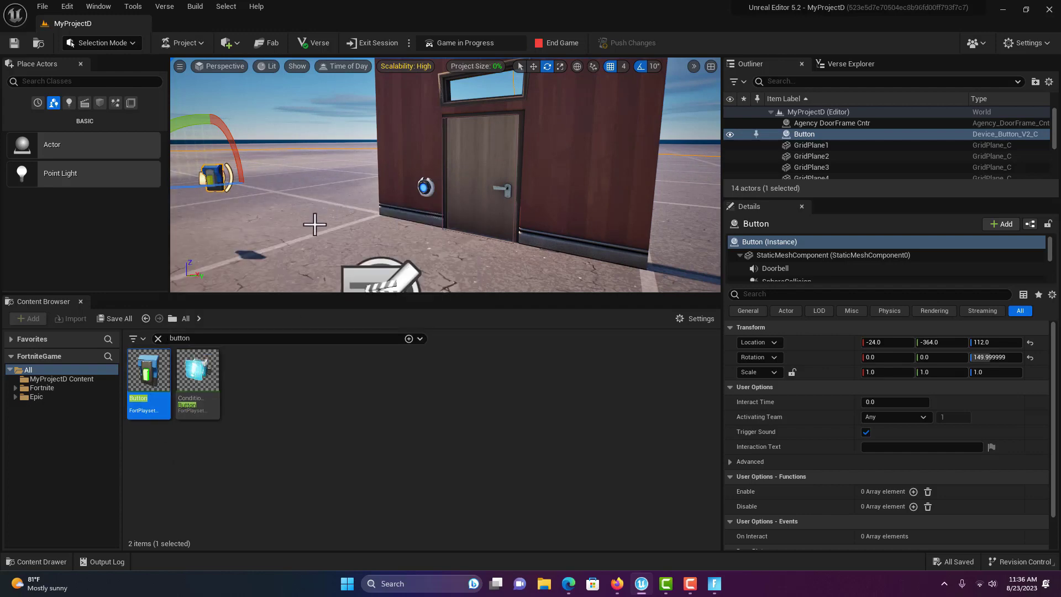
left_click(425, 186)
left_click(210, 188)
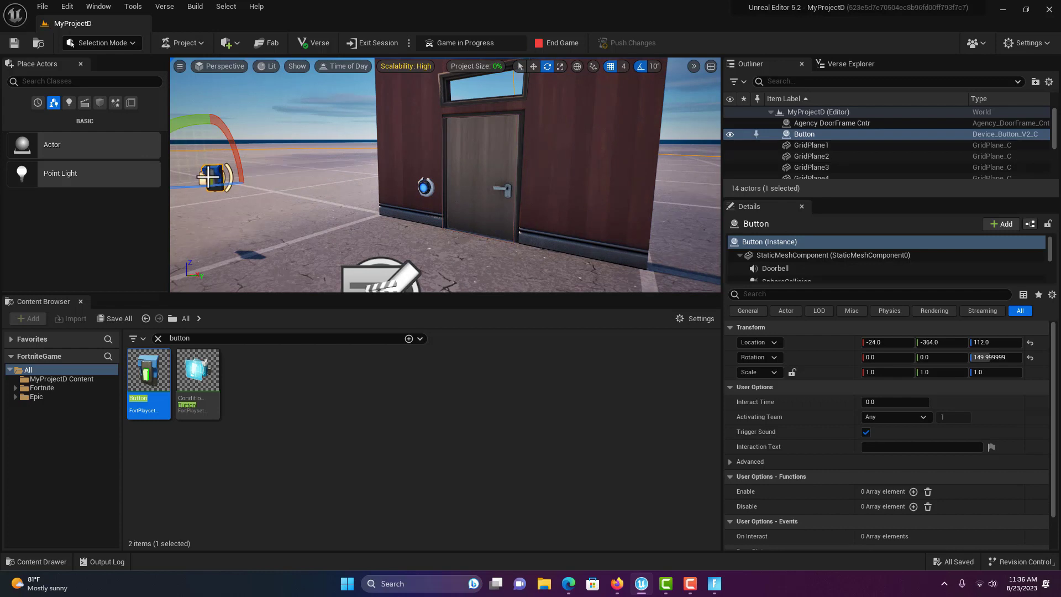
left_click(425, 188)
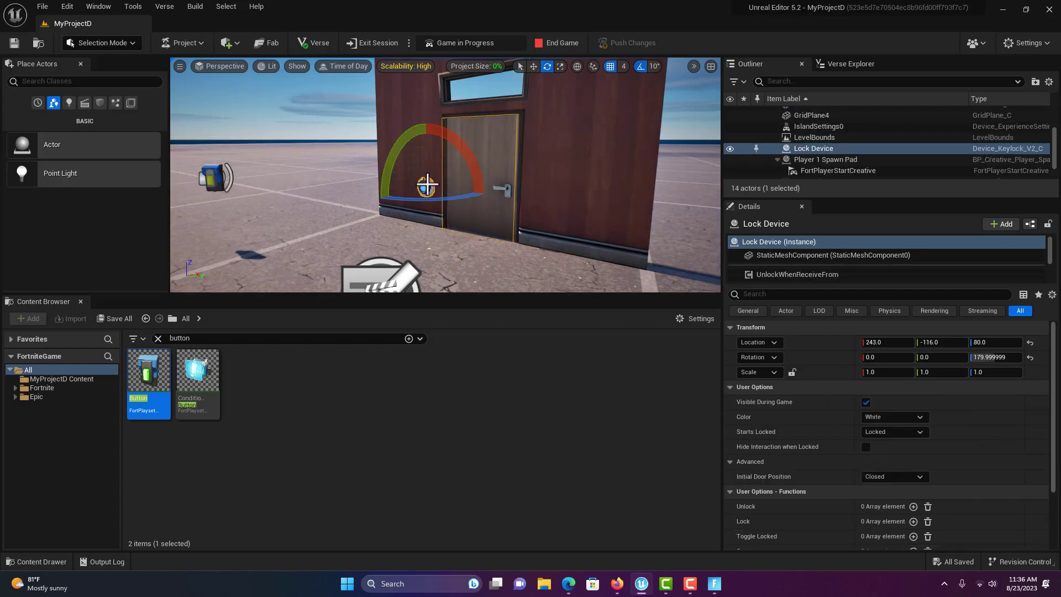
Step: Add an Unlock entry on the Lock Device triggered by the Button's On Interact, then save the level
scroll(917, 434, "down", 1)
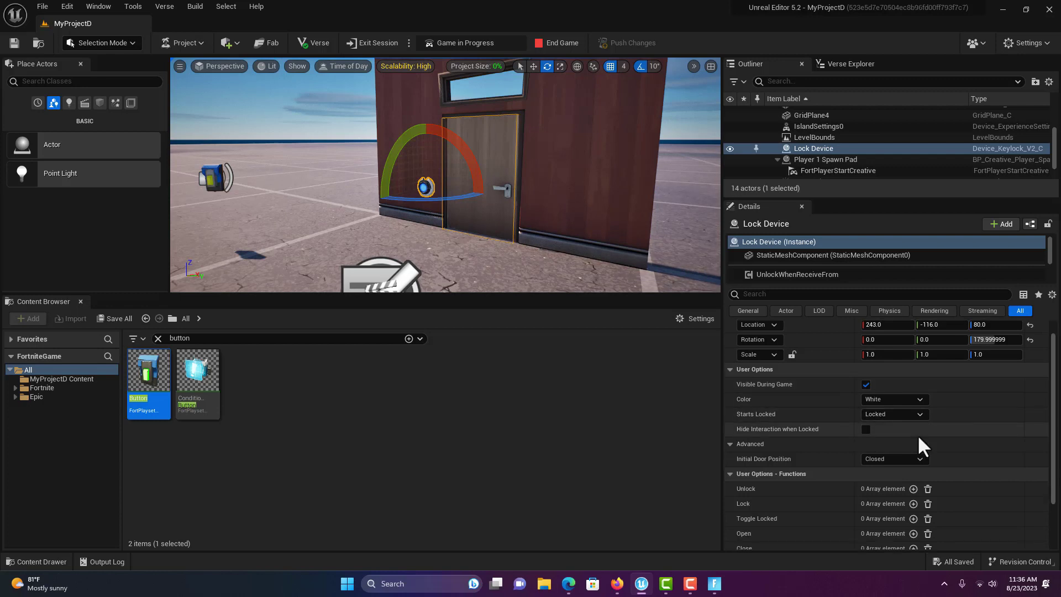
scroll(927, 440, "down", 2)
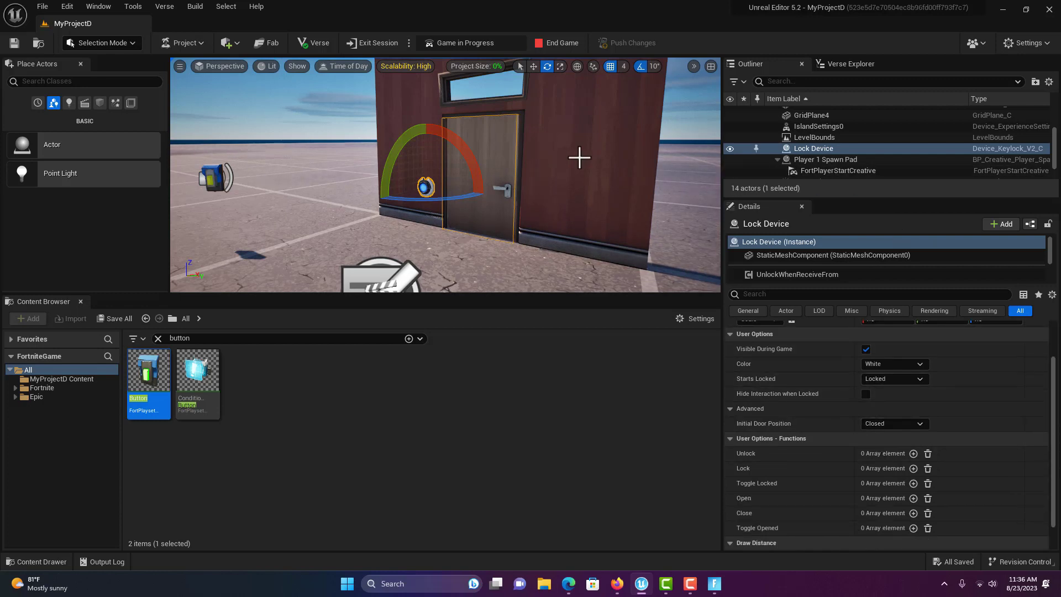
scroll(855, 482, "down", 2)
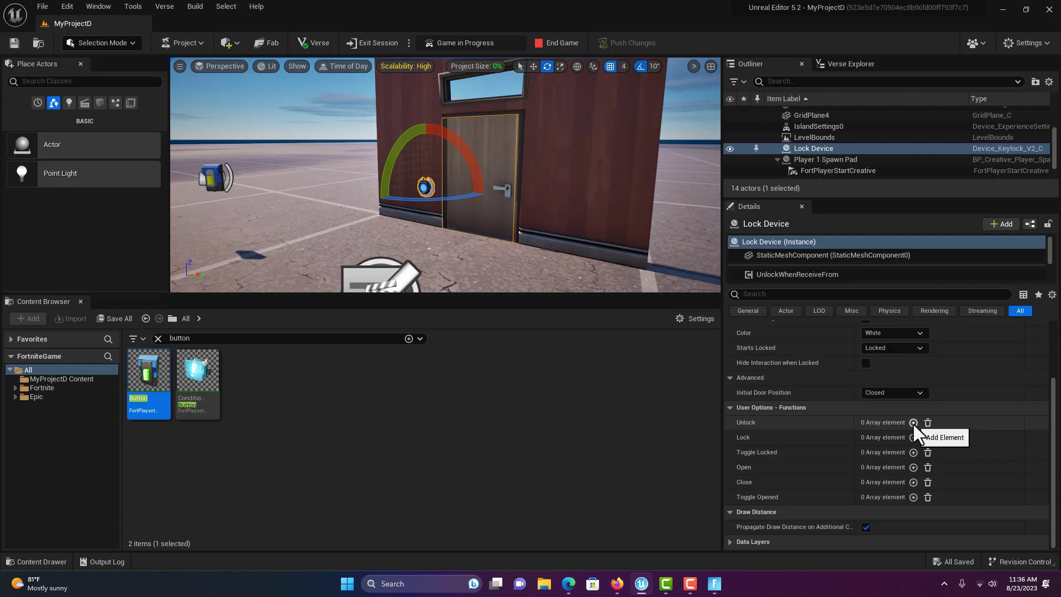
scroll(911, 418, "up", 2)
scroll(899, 403, "down", 1)
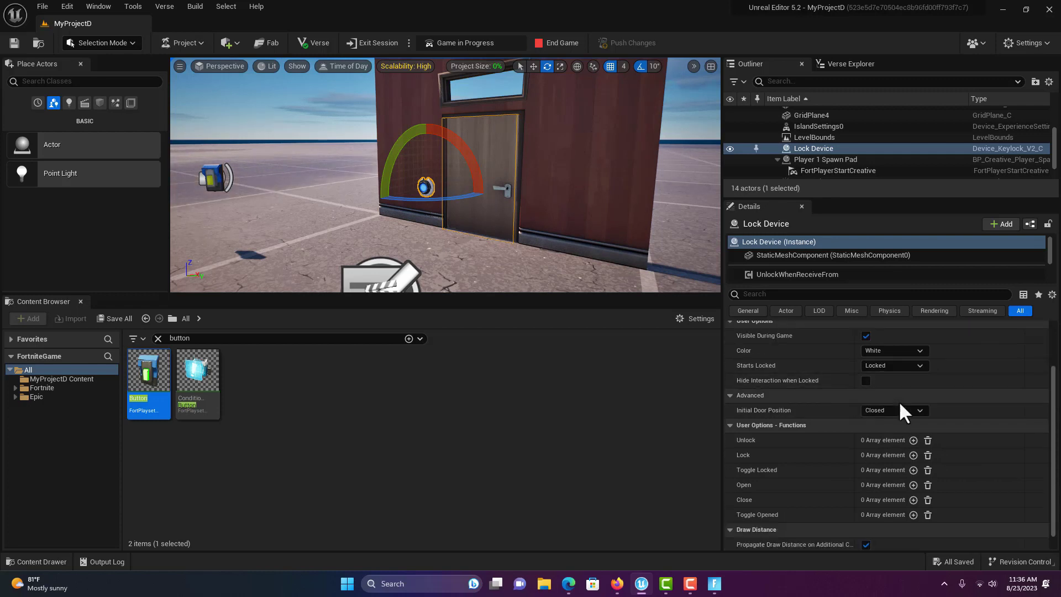
left_click(913, 439)
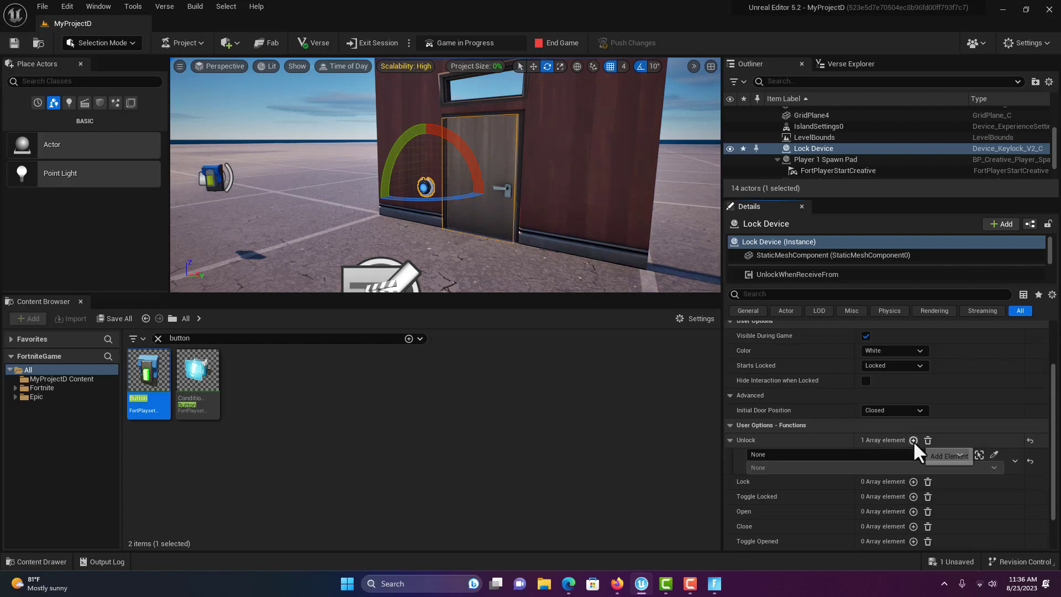
left_click(958, 454)
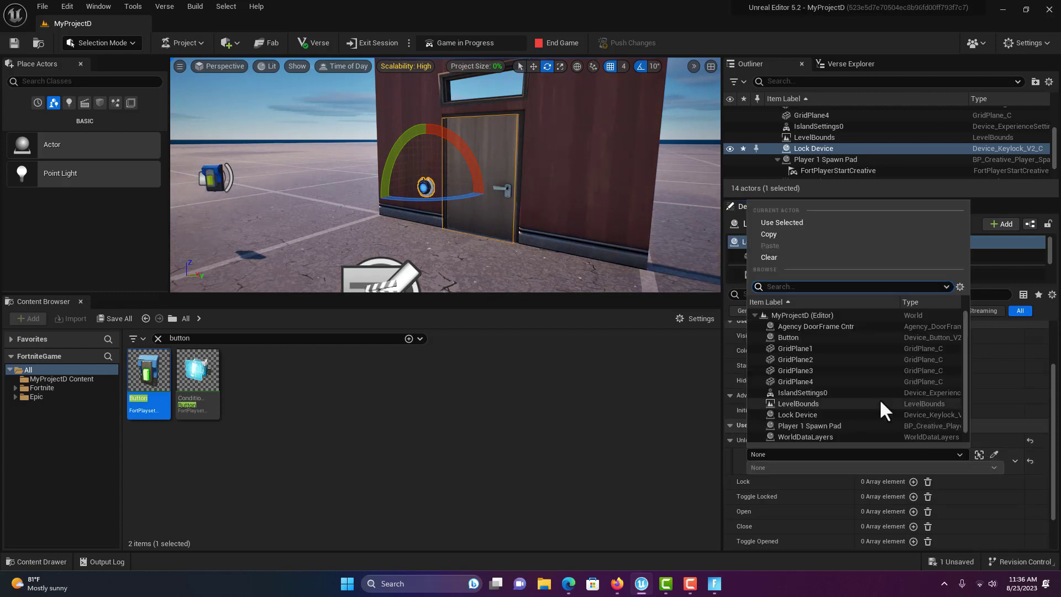
left_click(801, 336)
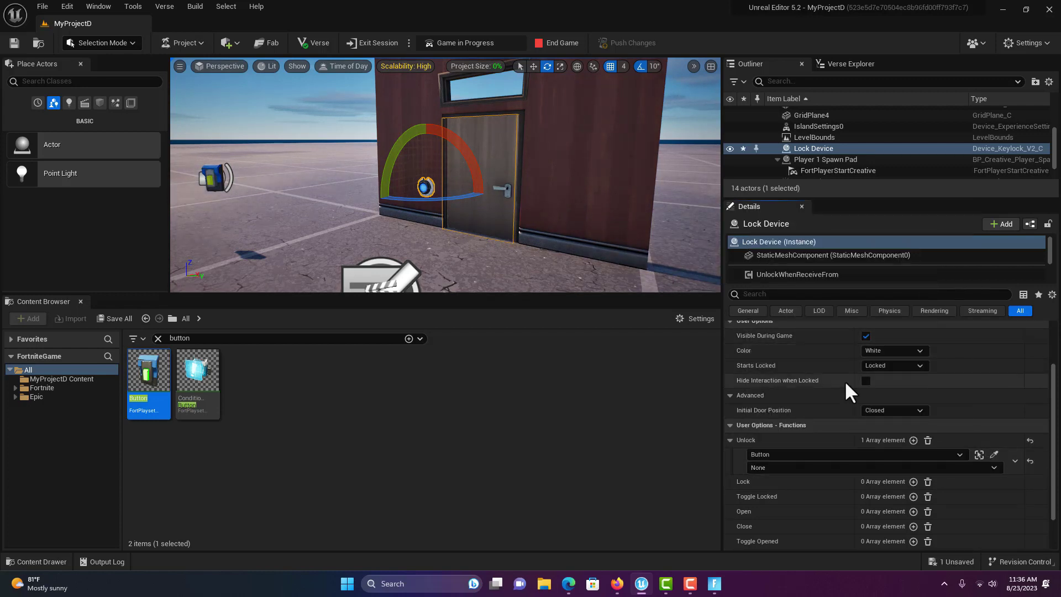
left_click(992, 468)
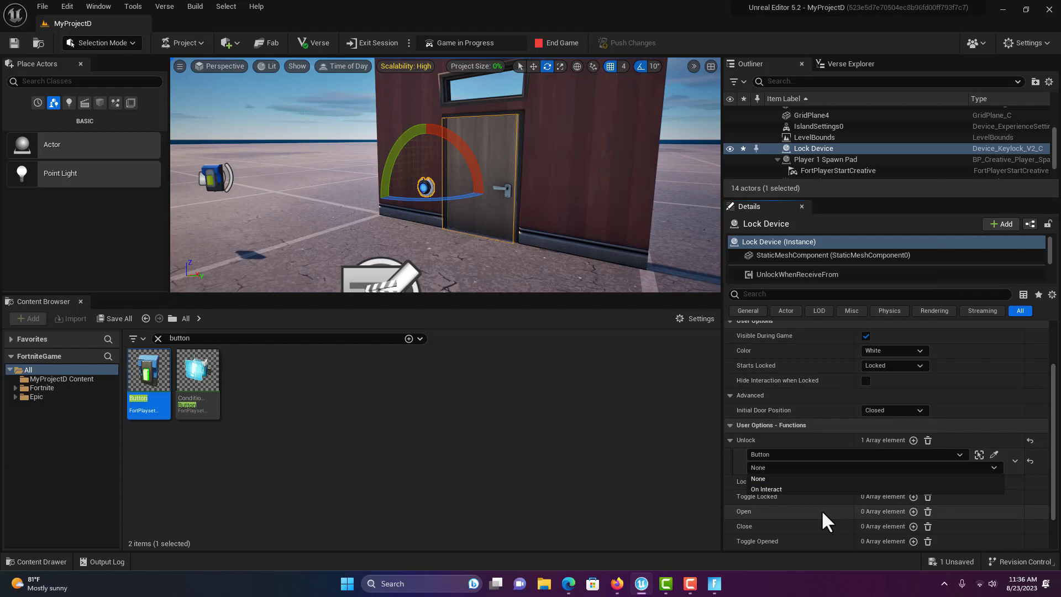
left_click(787, 489)
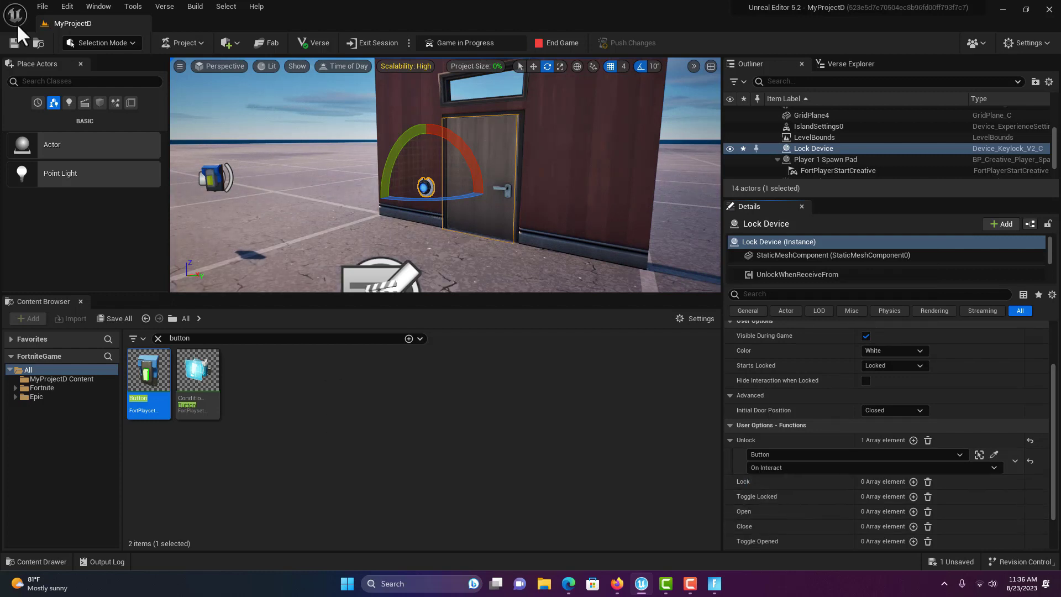
left_click(17, 41)
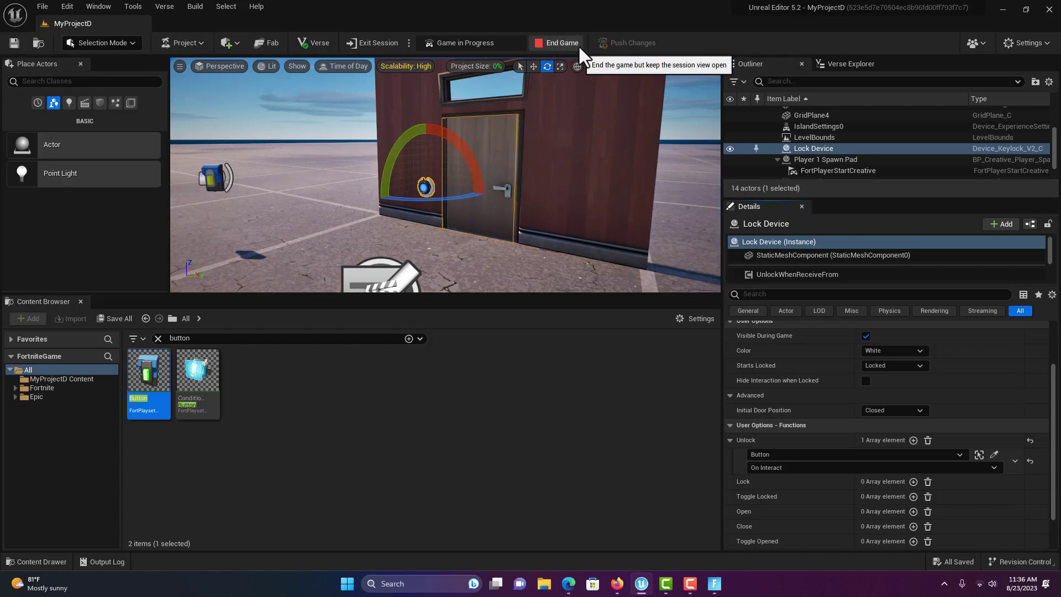
Step: End the running game and push the updated island to the live session
left_click(543, 42)
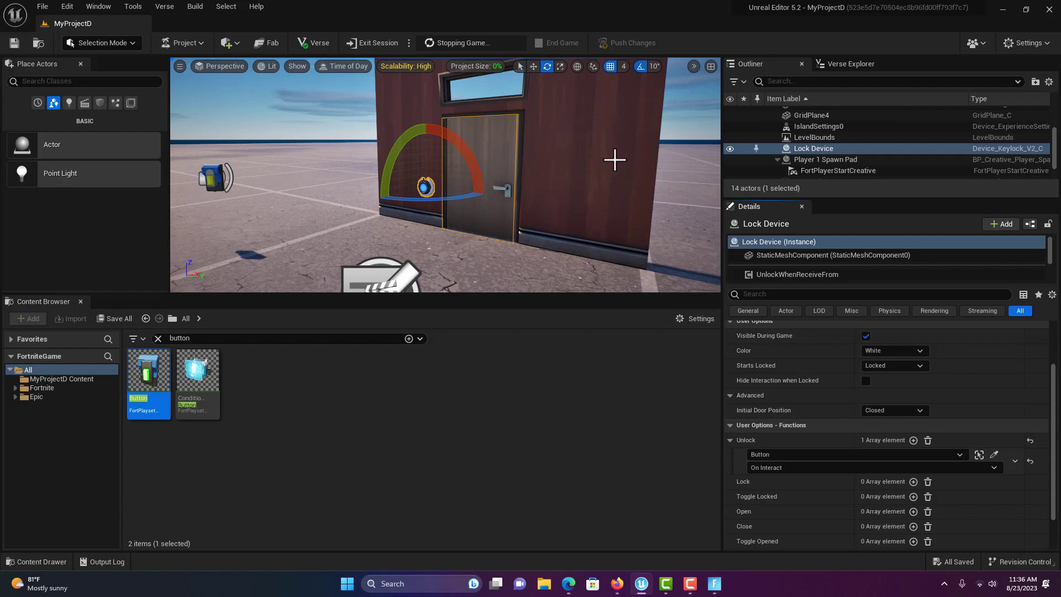
left_click(616, 45)
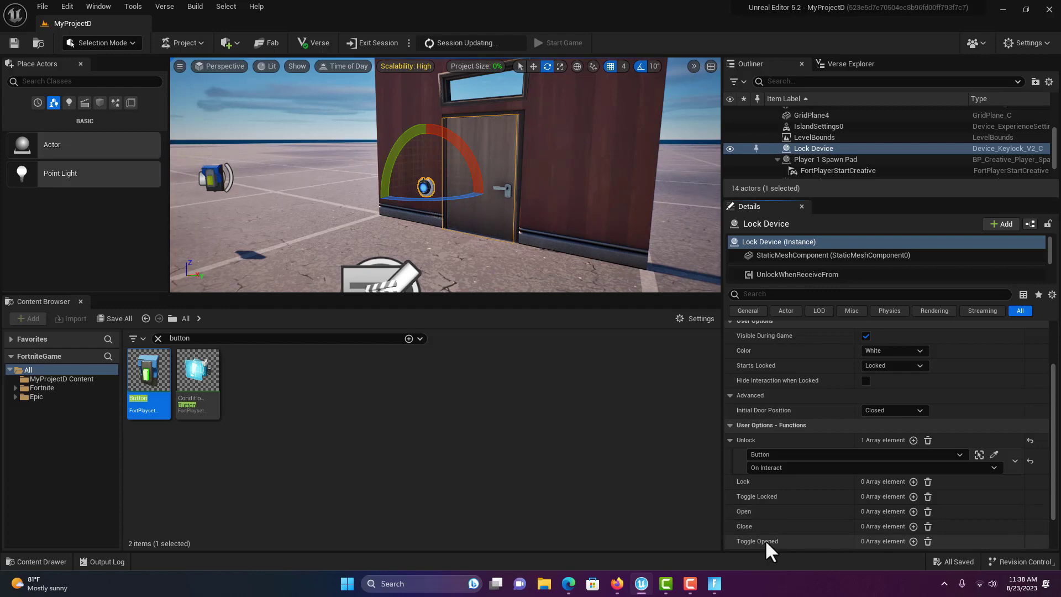
Step: Start the game in Fortnite and confirm the door is still locked
left_click(717, 589)
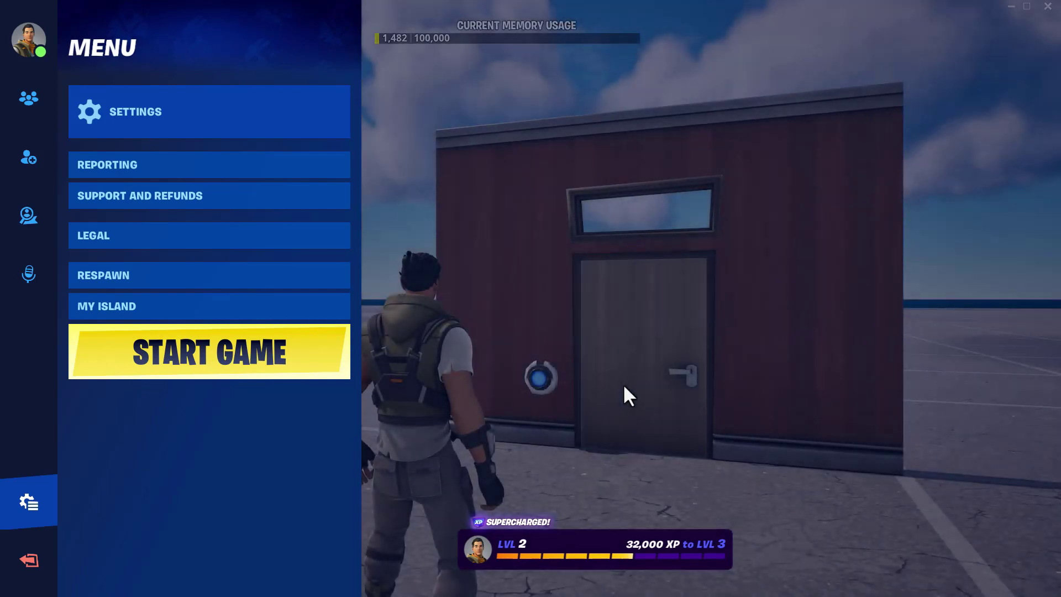
left_click(257, 359)
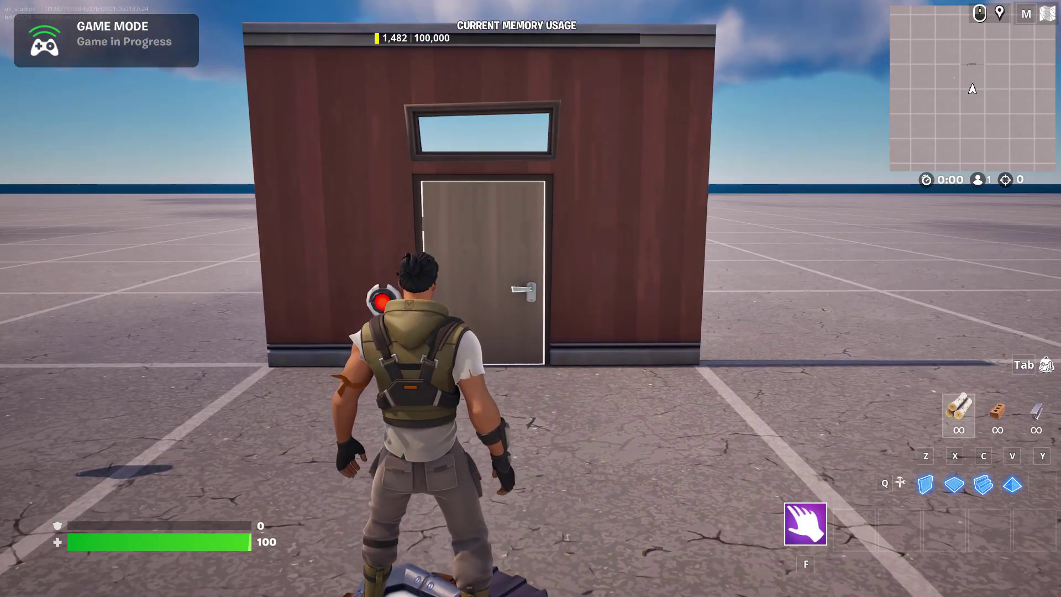
key("w")
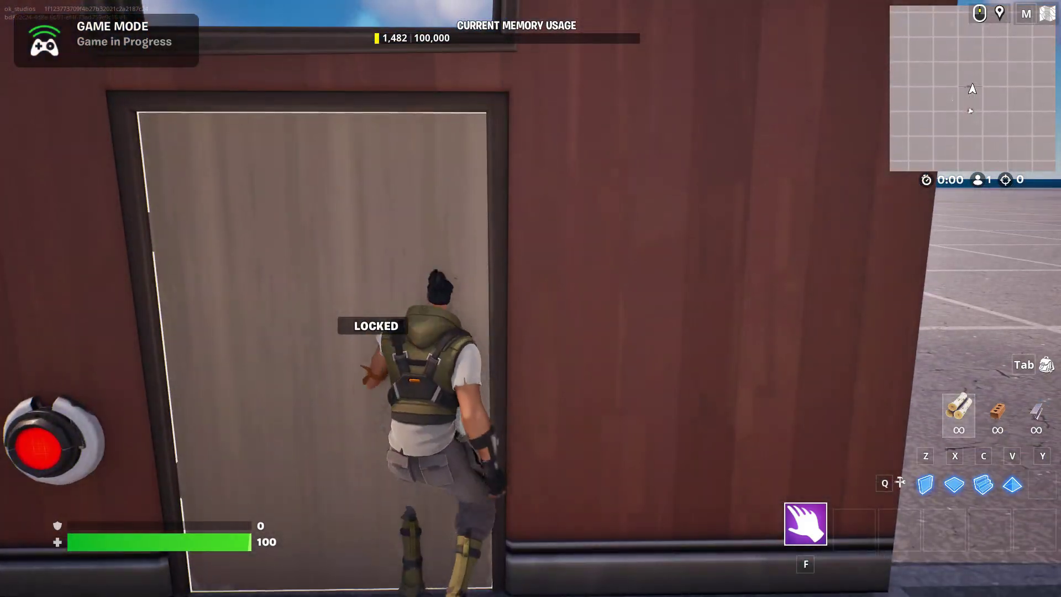
key("w")
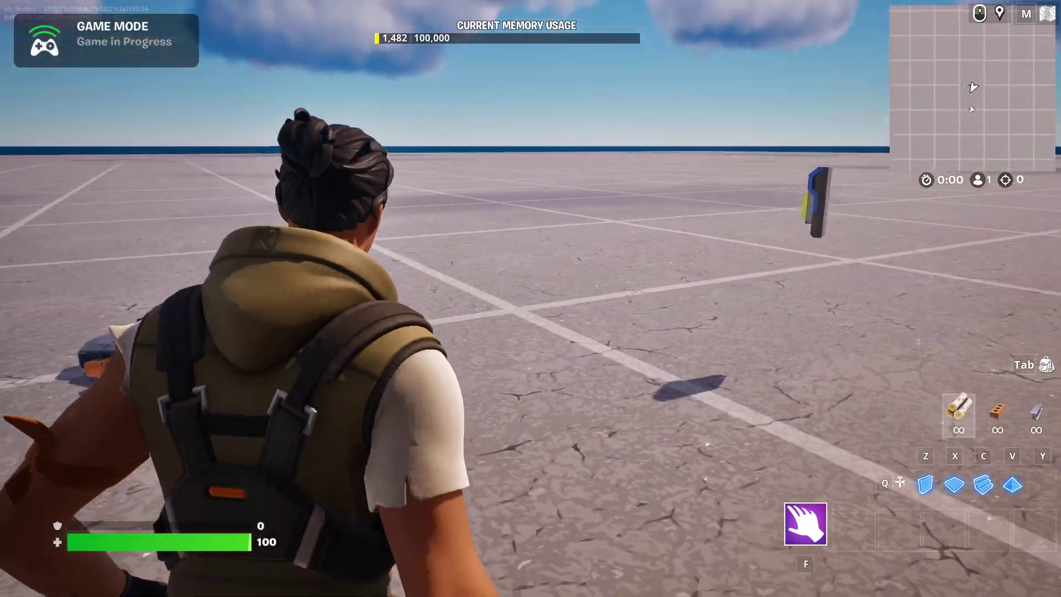
Step: Use the Button to unlock the door, then walk back and through the opened door
key("w")
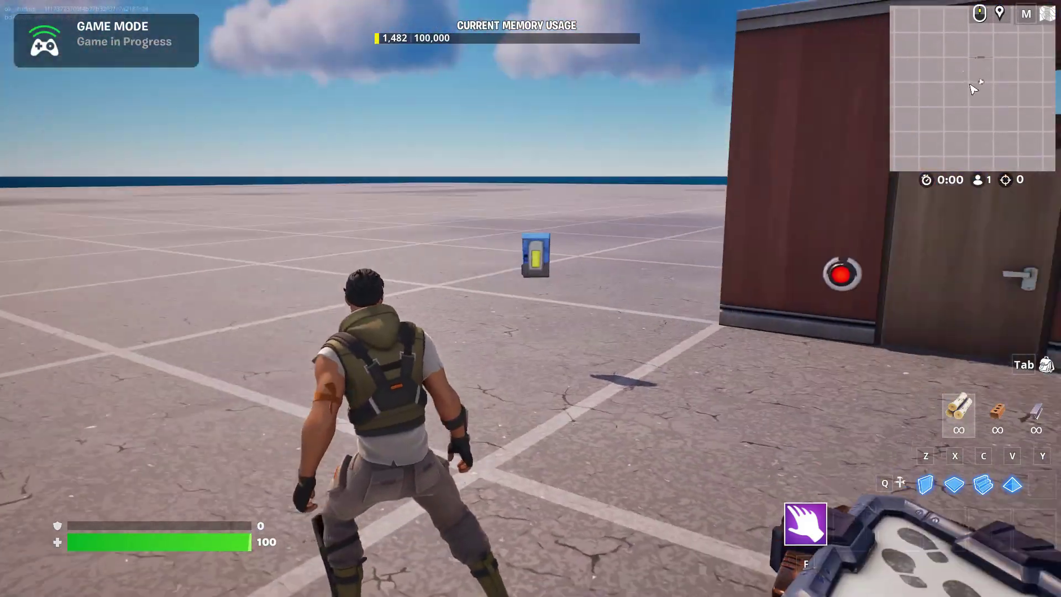
key("w")
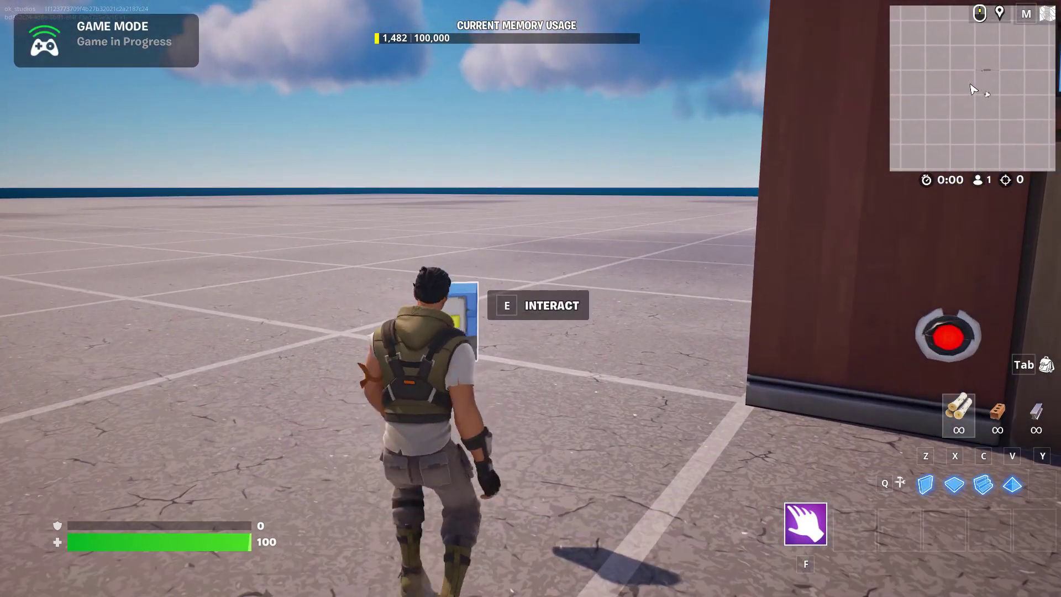
key("e")
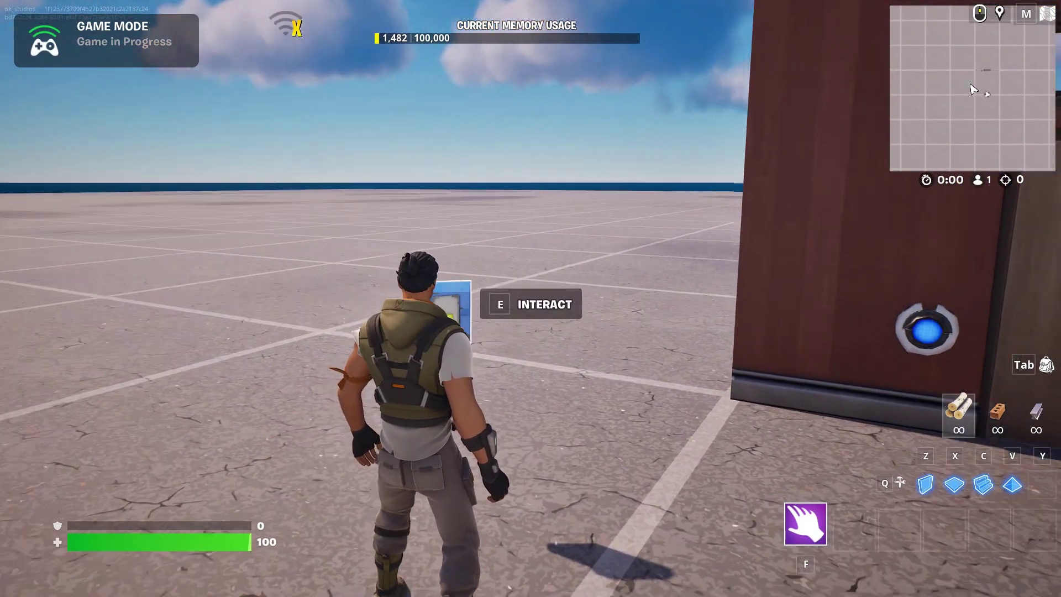
key("w")
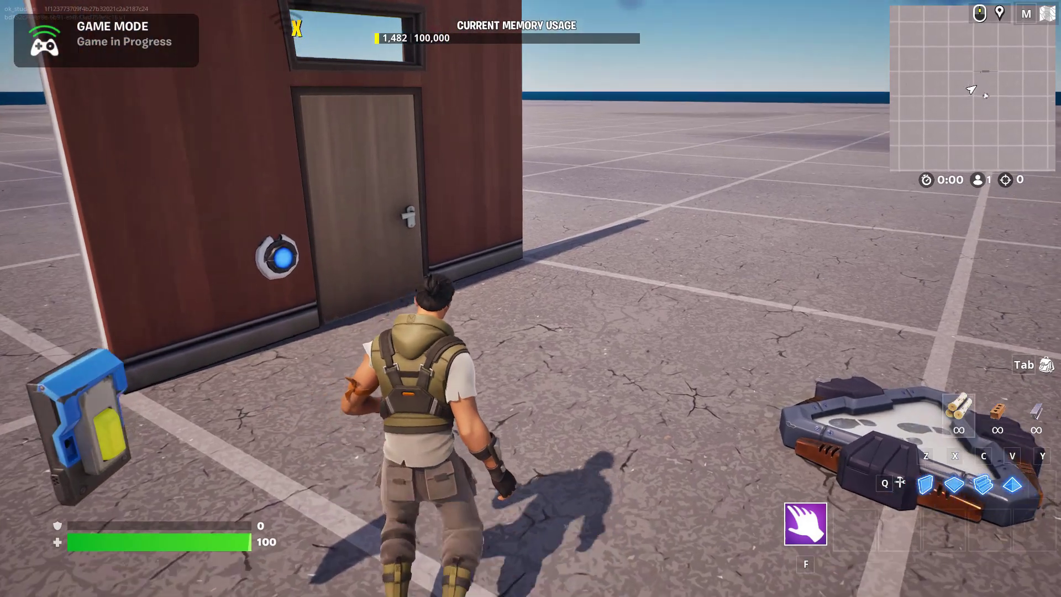
key("w")
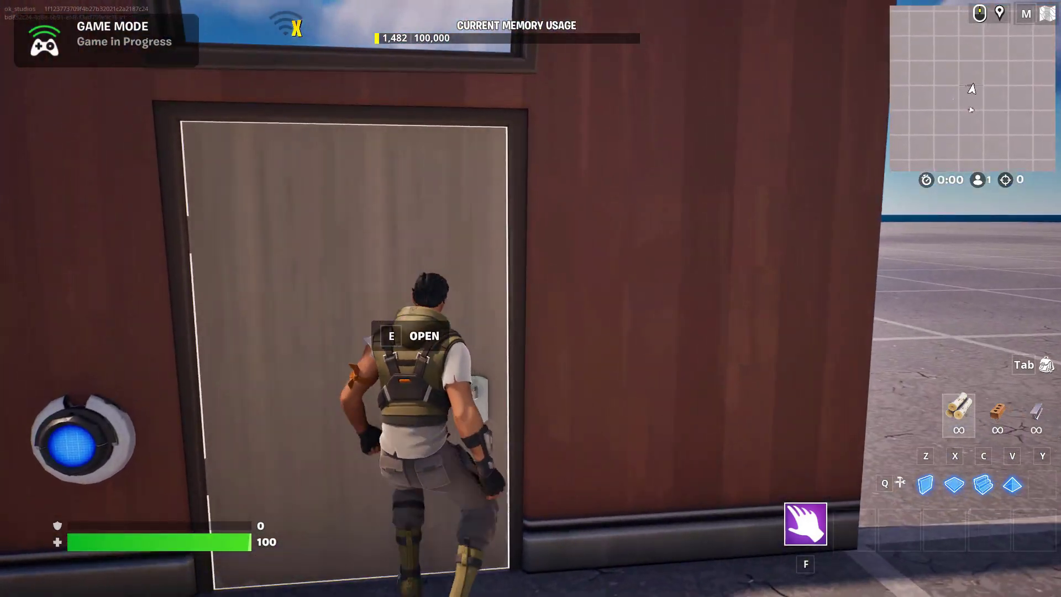
key("w")
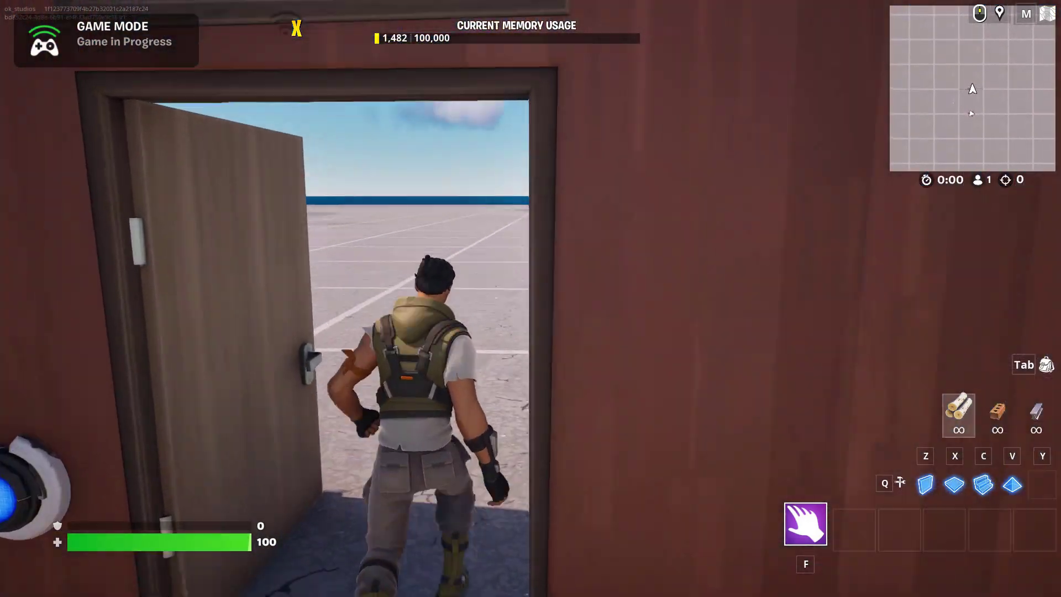
key("w")
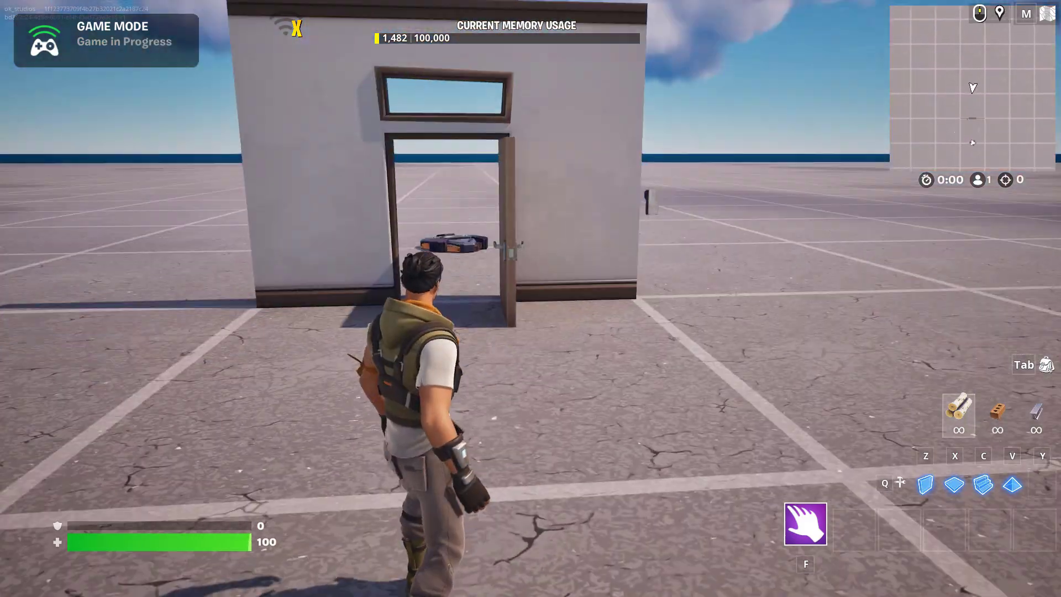
Step: Run back through the open doorway and place a launch pad on the ground
key("w")
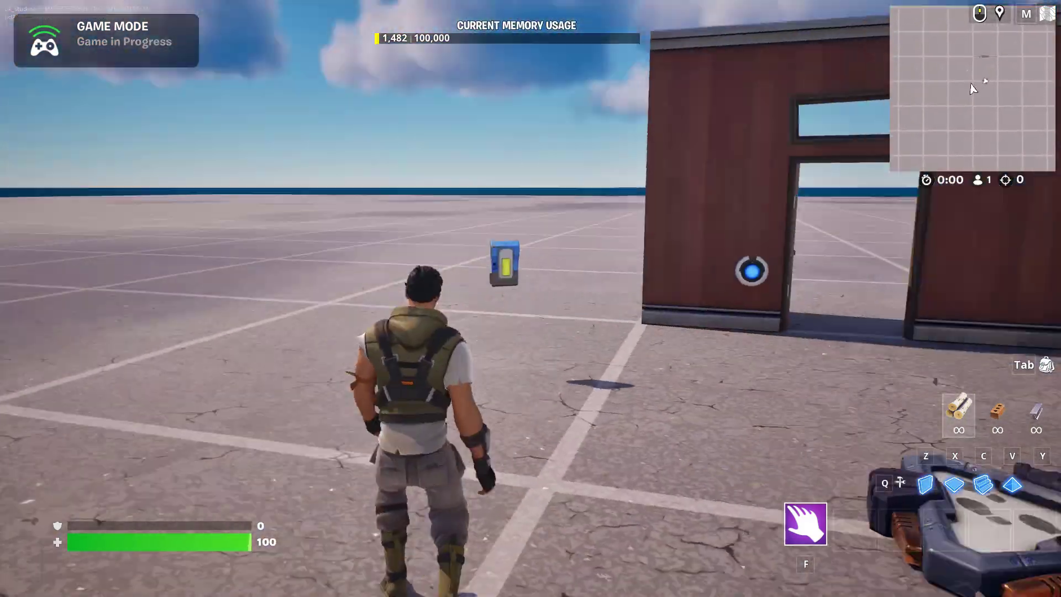
left_click(531, 298)
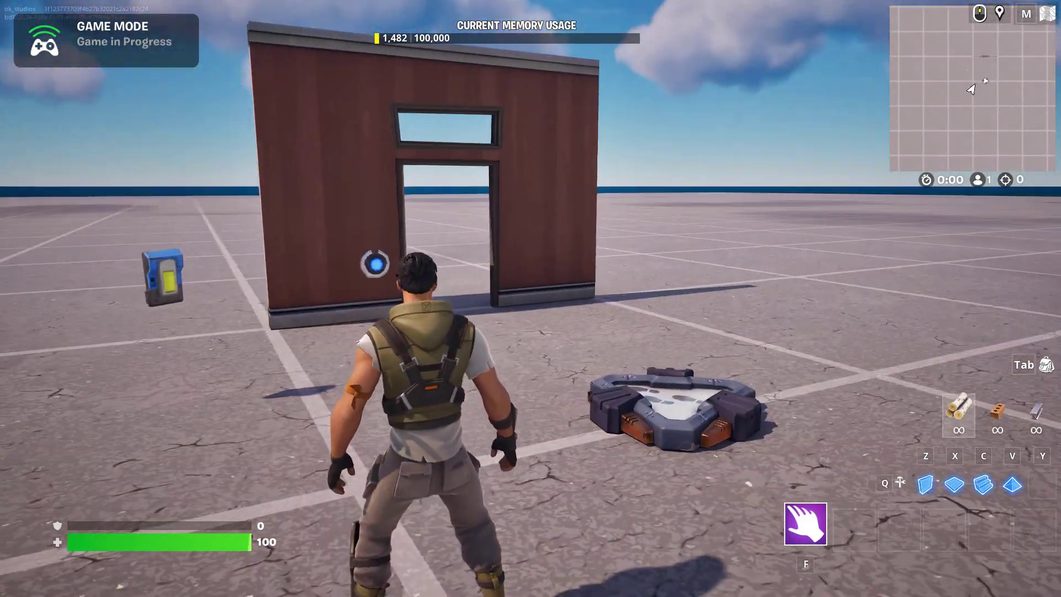